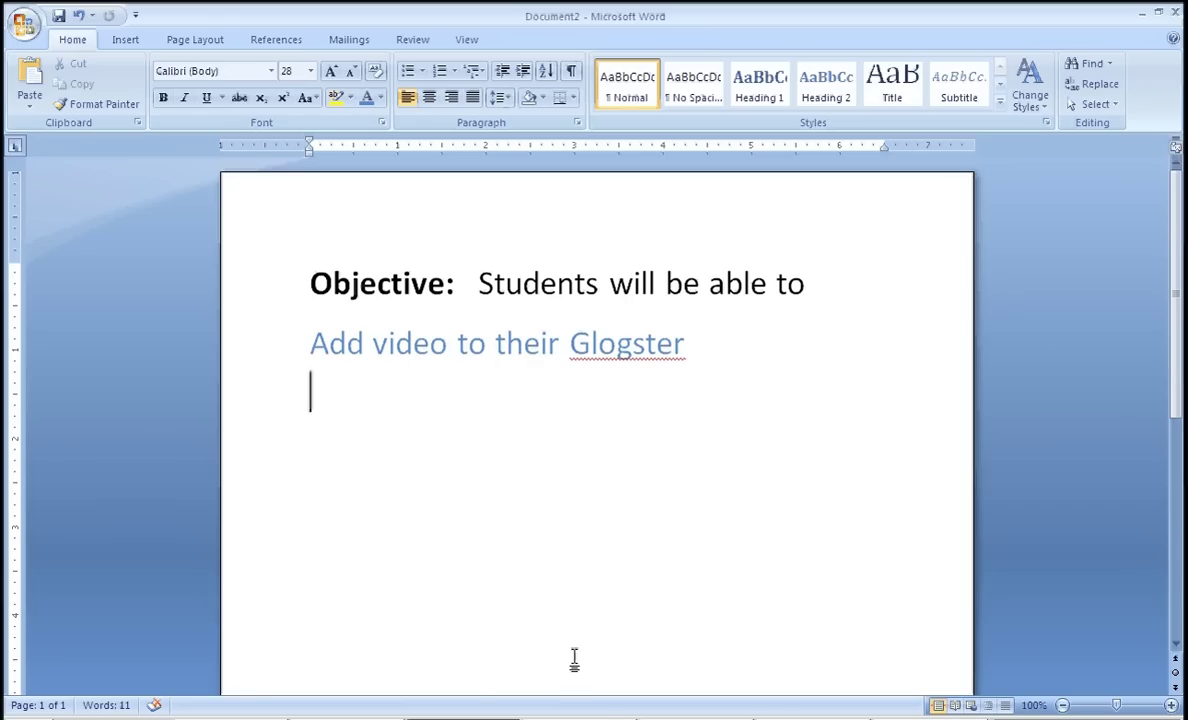
- Open the Video panel on the 'Purple' glog to see the upload, link and grab options
{"action": "left_click", "coordinate": [400, 714]}
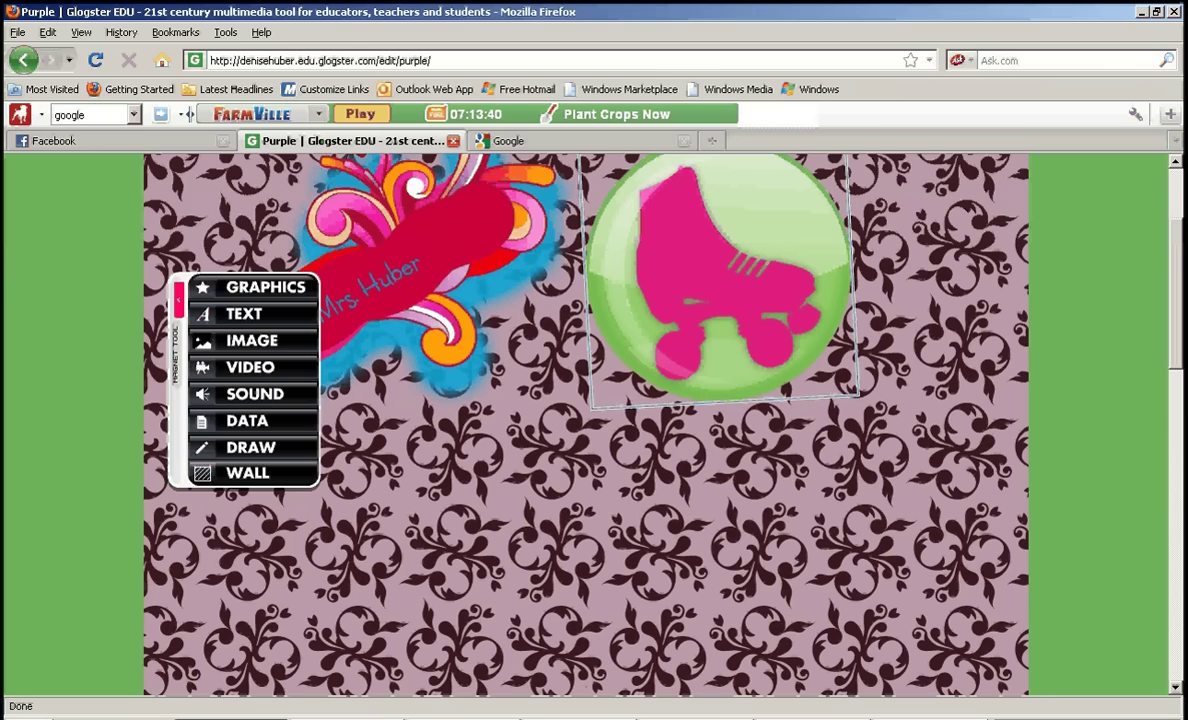
{"action": "scroll", "coordinate": [1177, 192], "scroll_direction": "up", "scroll_amount": 3}
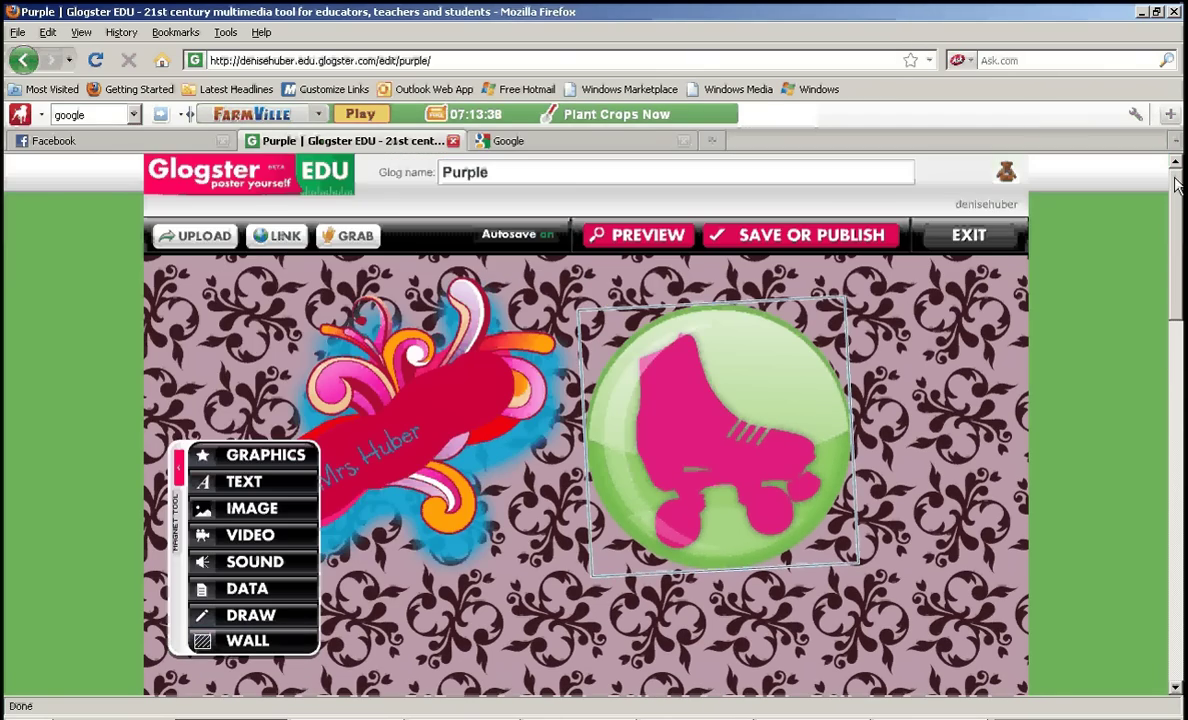
{"action": "scroll", "coordinate": [1177, 192], "scroll_direction": "down", "scroll_amount": 1}
{"action": "scroll", "coordinate": [1177, 192], "scroll_direction": "up", "scroll_amount": 1}
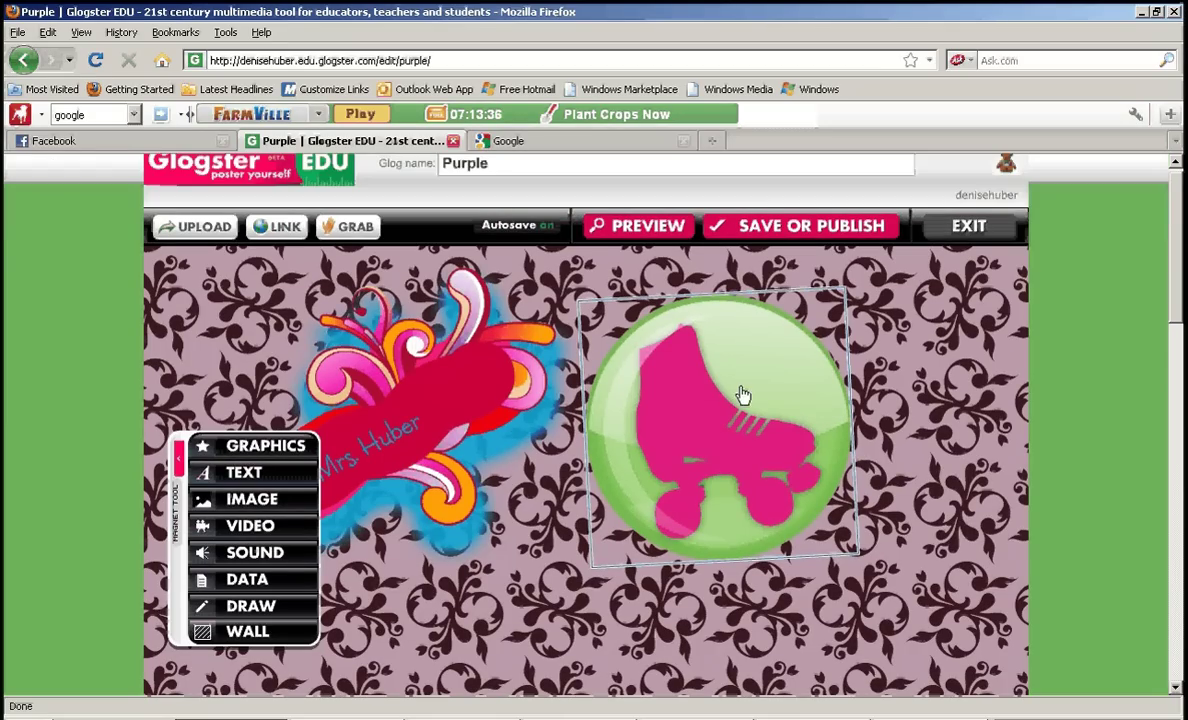
{"action": "left_click", "coordinate": [259, 528]}
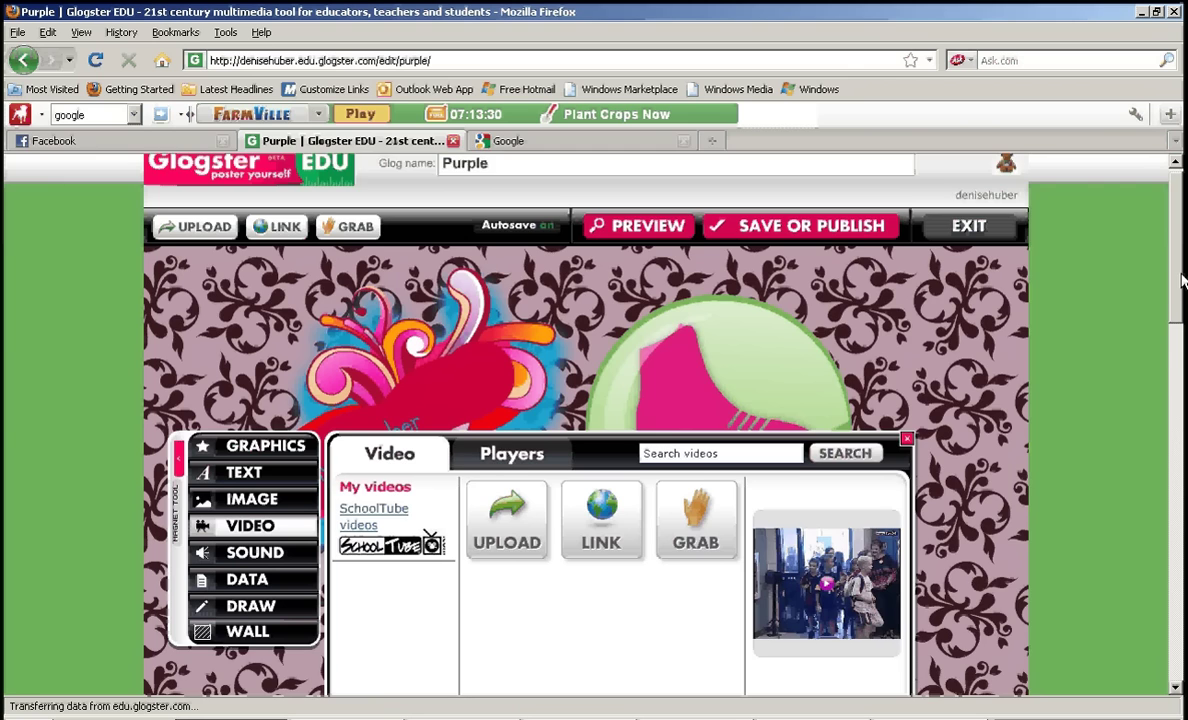
{"action": "scroll", "coordinate": [1180, 283], "scroll_direction": "down", "scroll_amount": 3}
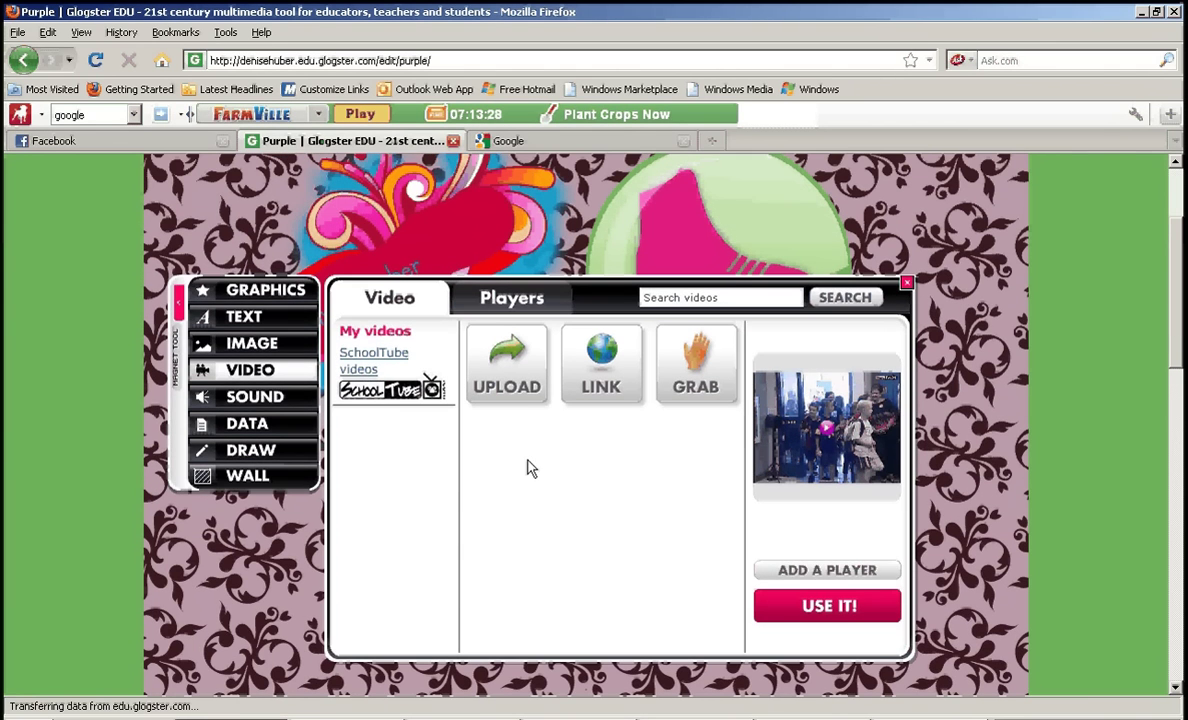
- Upload PhotoStory1.wmv from My Documents into My videos
{"action": "left_click", "coordinate": [507, 392]}
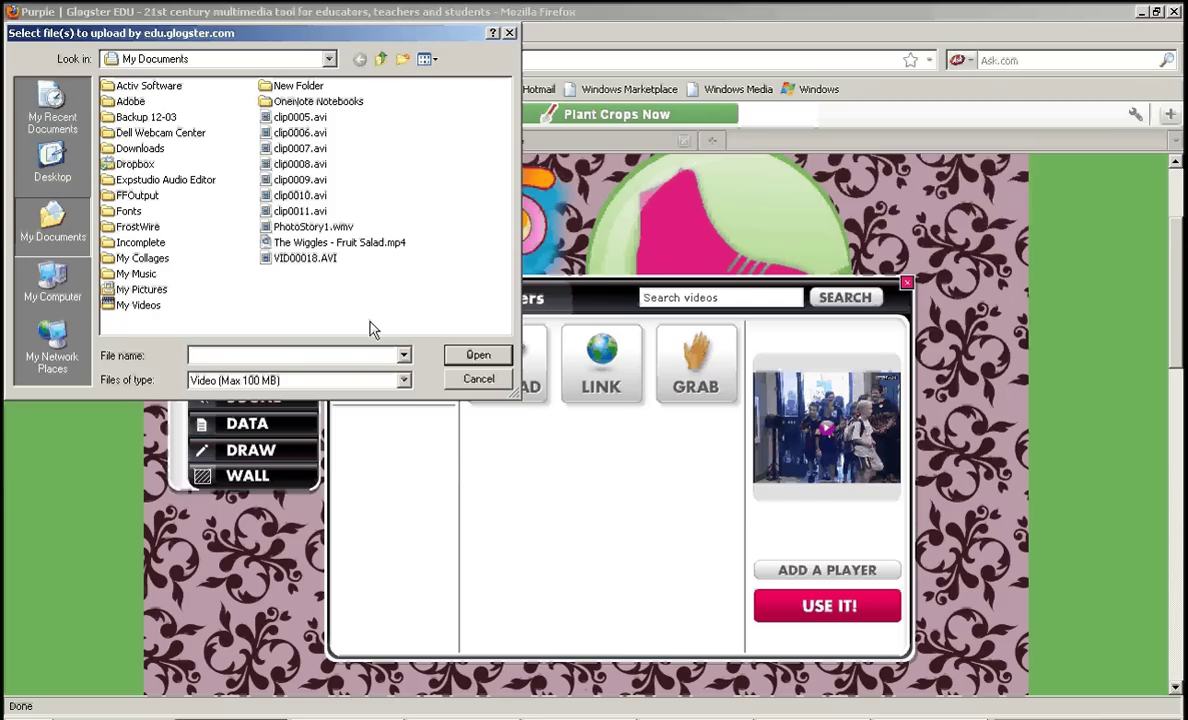
{"action": "left_click", "coordinate": [300, 229]}
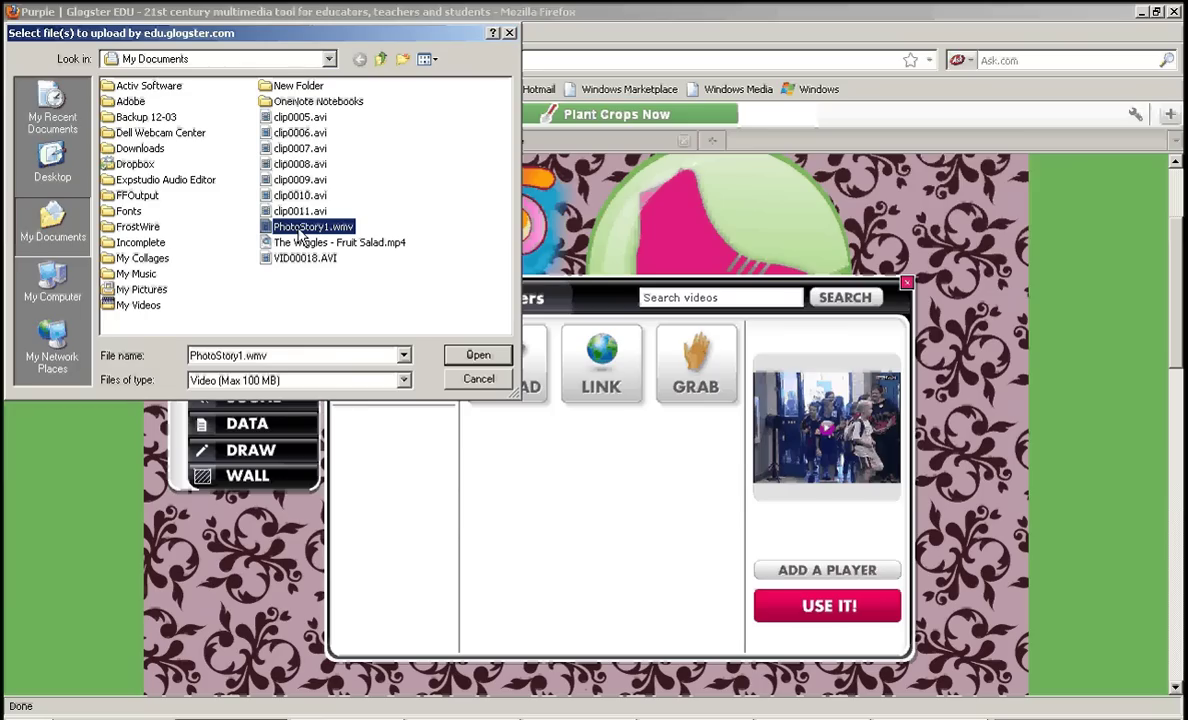
{"action": "left_click", "coordinate": [470, 354]}
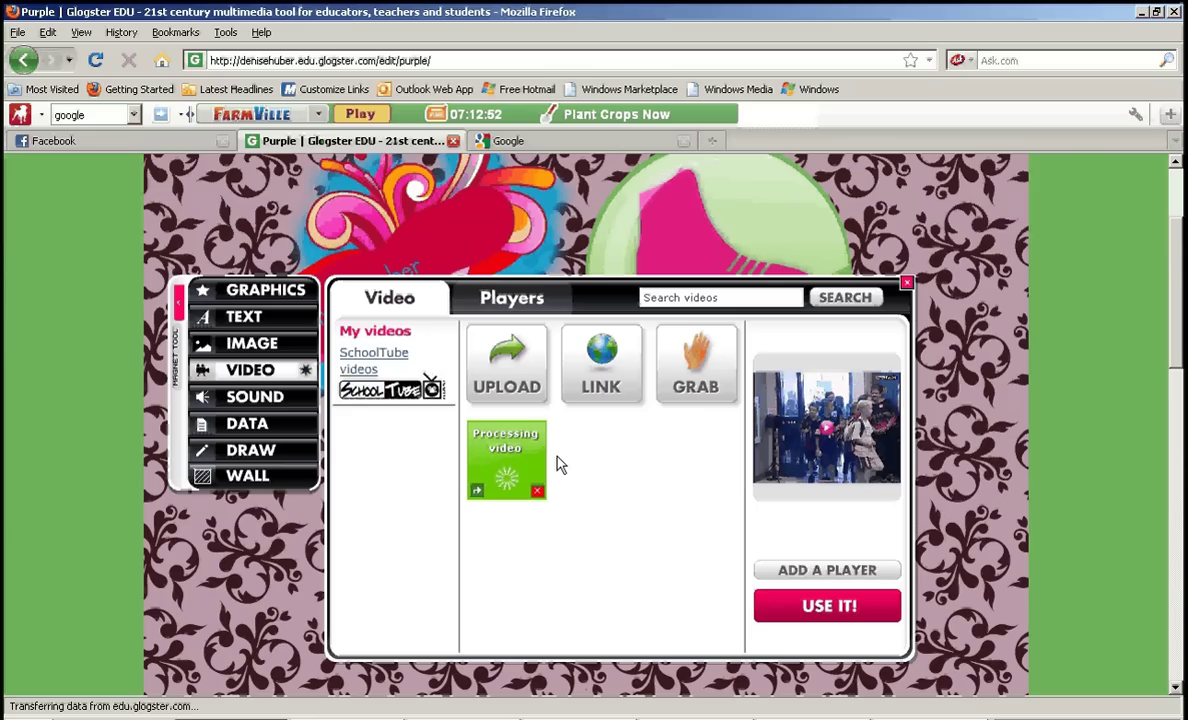
- Open the Add Video from the Web dialog, then go to the Google tab in Firefox
{"action": "left_click", "coordinate": [607, 388]}
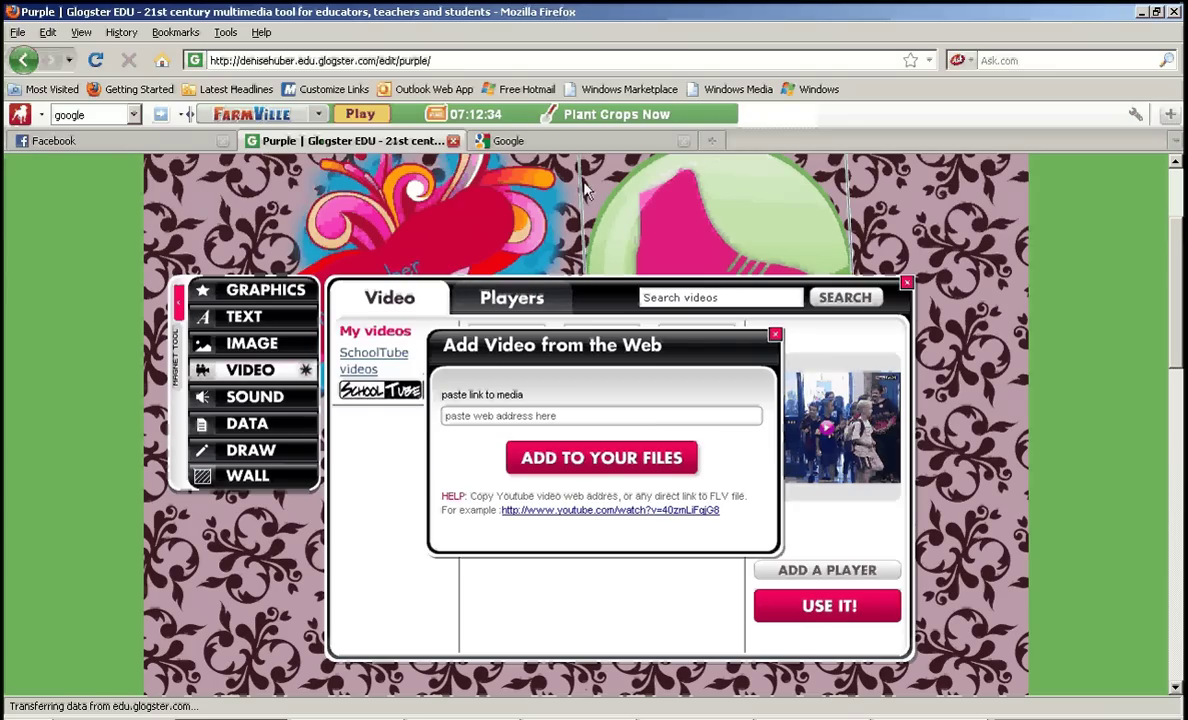
{"action": "left_click", "coordinate": [541, 141]}
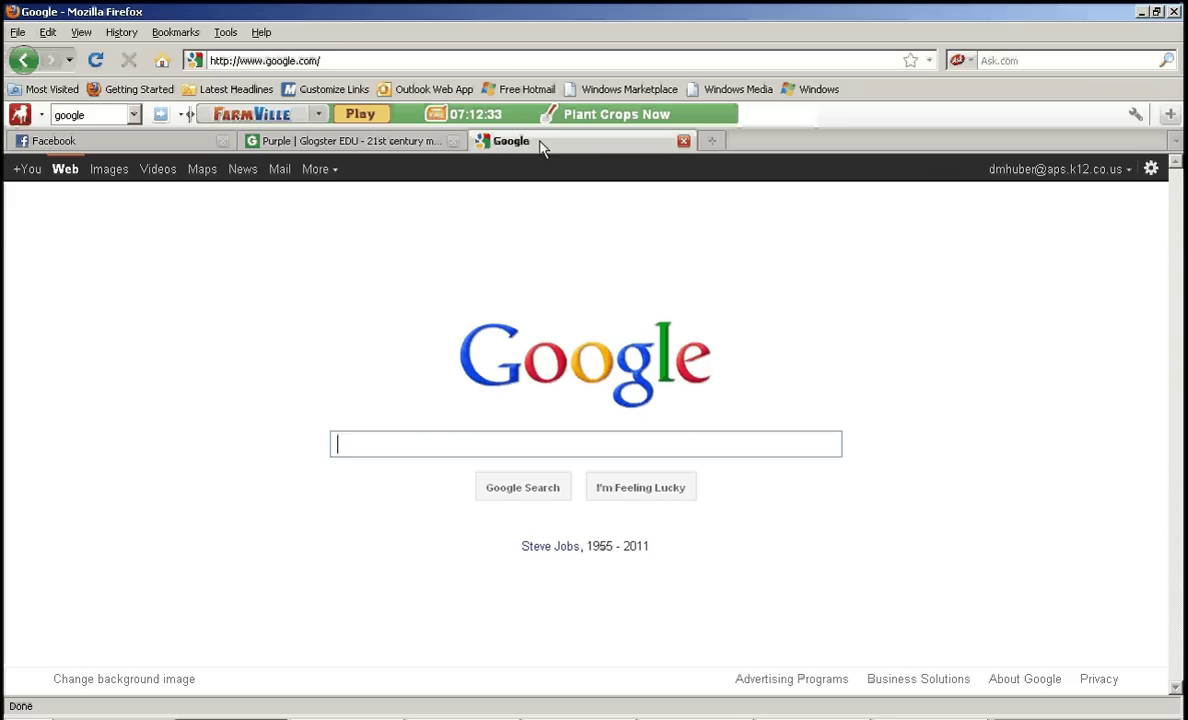
- Go to YouTube, search 'big books huber' and open the 'I like big books' video
{"action": "left_click", "coordinate": [387, 57]}
{"action": "type", "text": "youtube"}
{"action": "key", "text": "Return"}
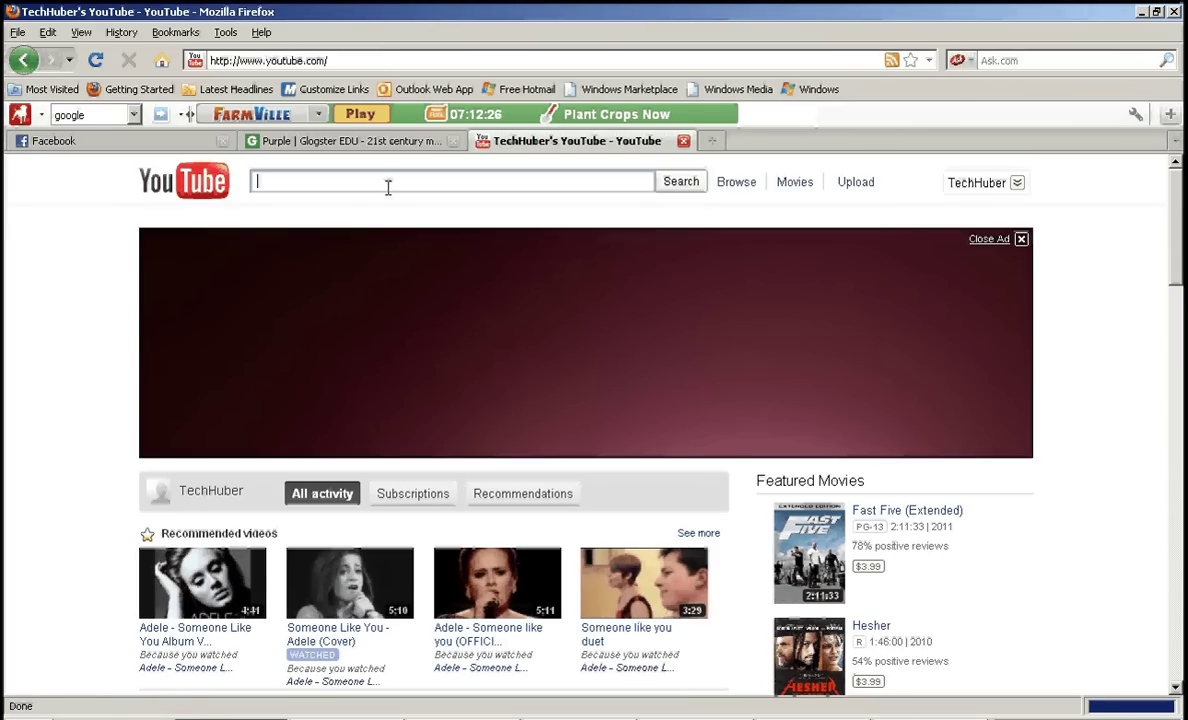
{"action": "type", "text": "big books huber"}
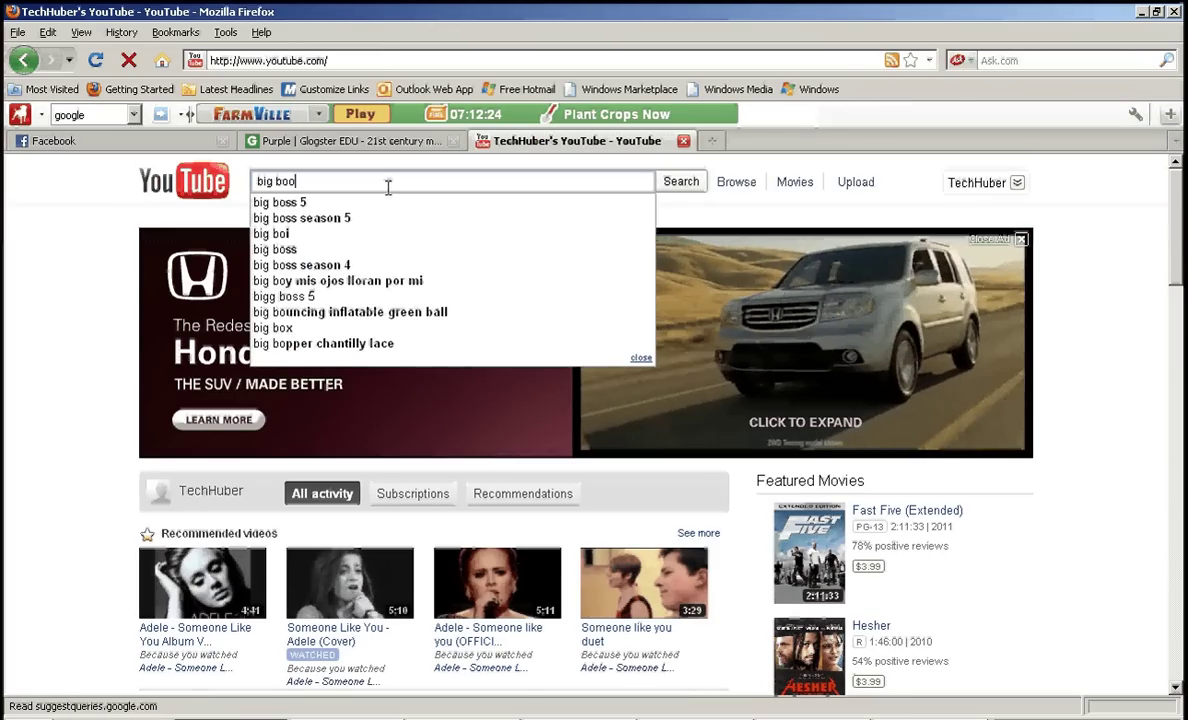
{"action": "key", "text": "Return"}
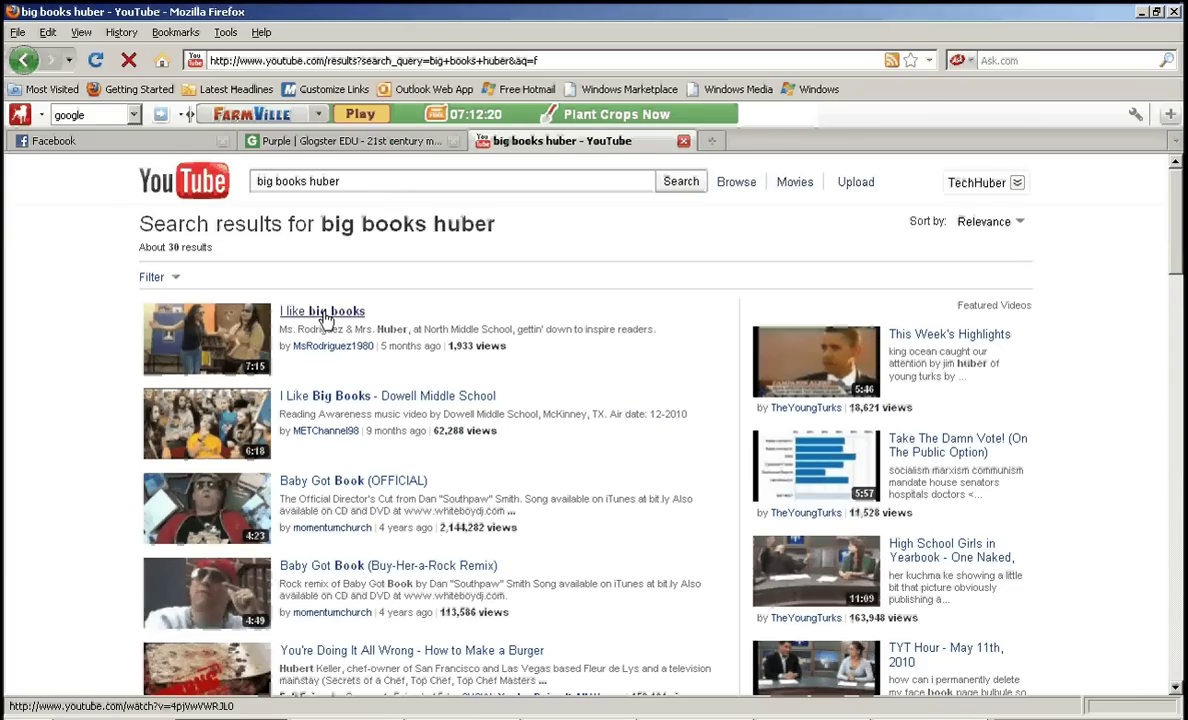
{"action": "left_click", "coordinate": [322, 312]}
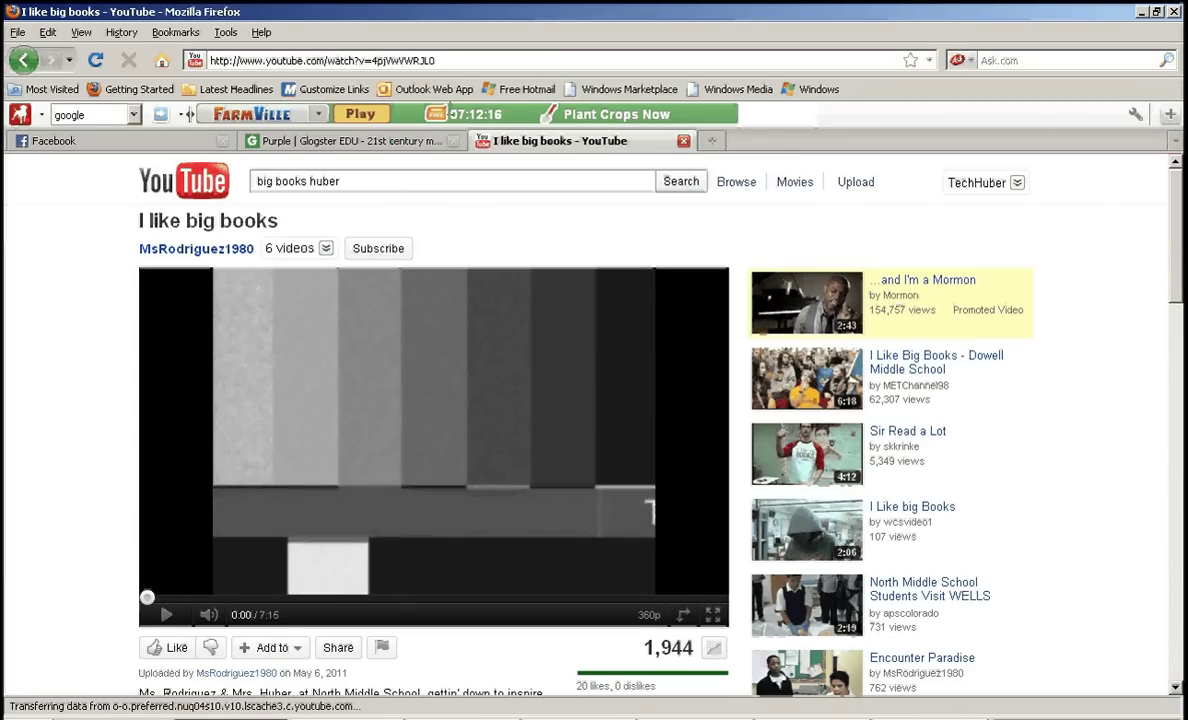
- Copy the video's web address from the address bar
{"action": "left_click", "coordinate": [411, 60]}
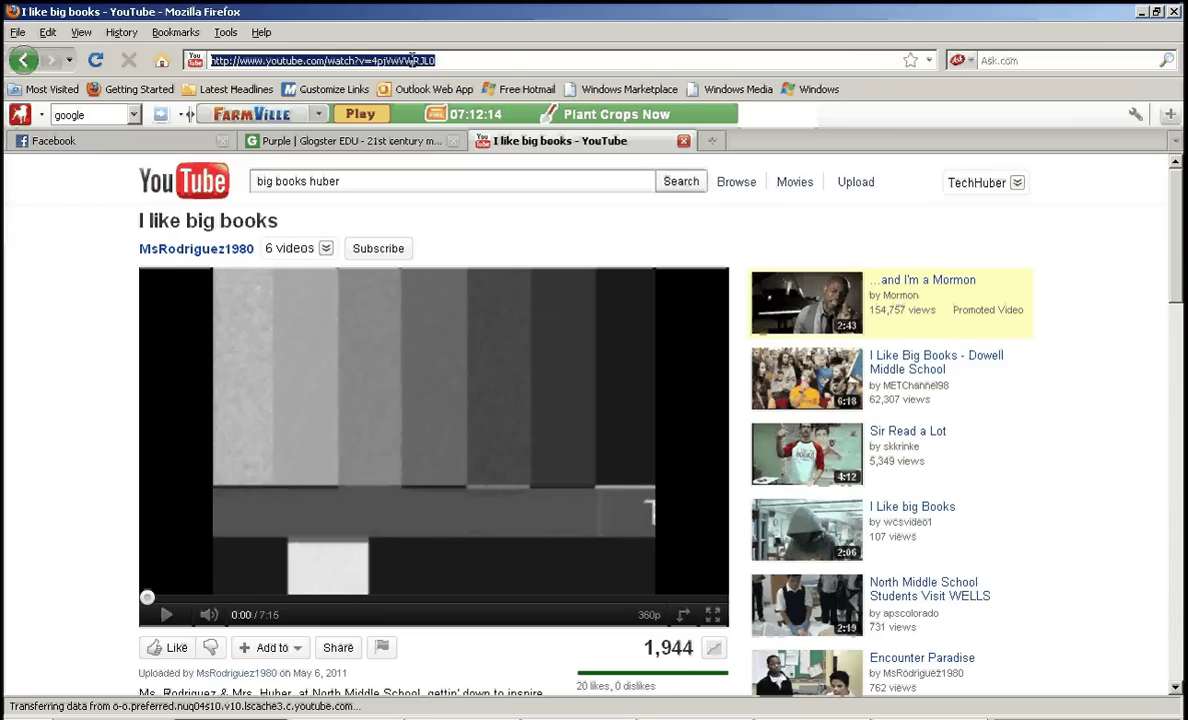
{"action": "right_click", "coordinate": [424, 62]}
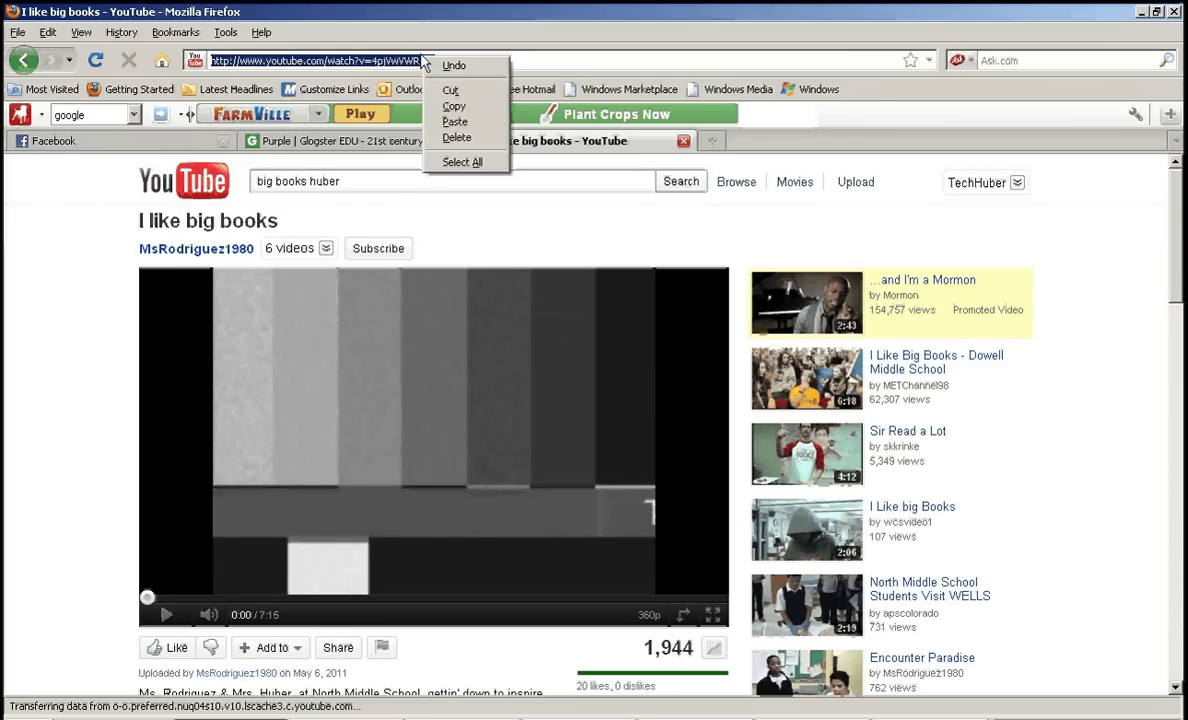
{"action": "left_click", "coordinate": [447, 108]}
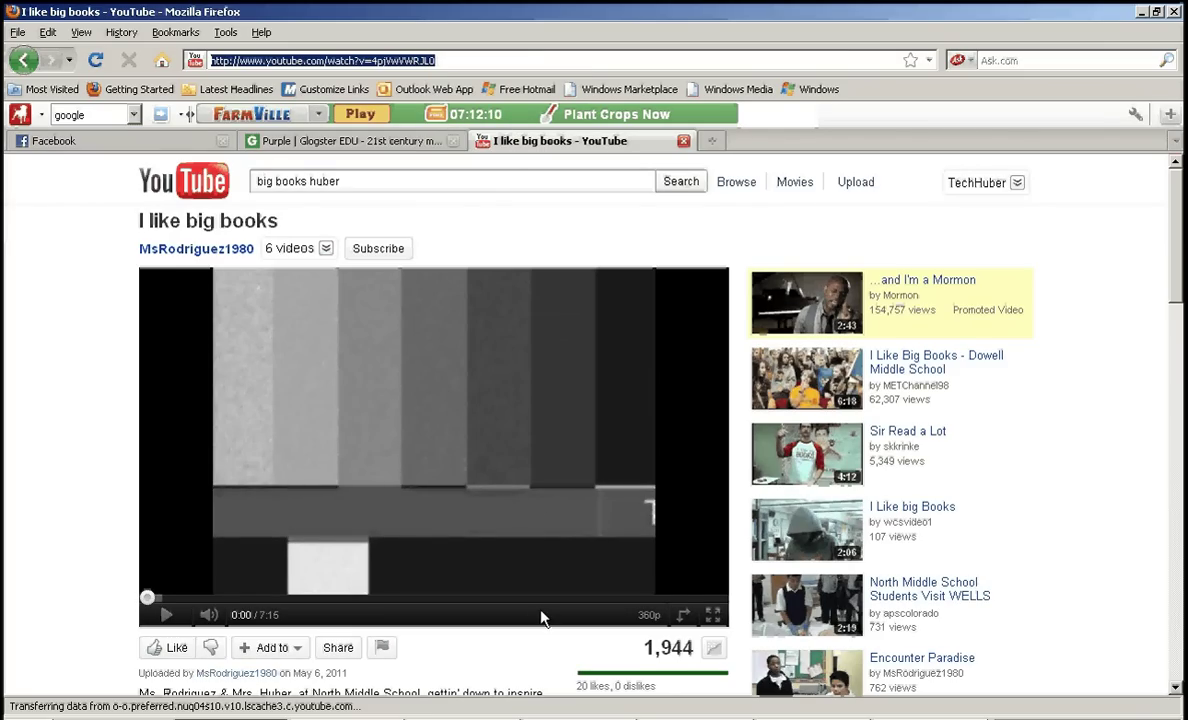
- Paste the YouTube link into Glogster, add it to My videos, then select PhotoStory1.wmv
{"action": "left_click", "coordinate": [307, 145]}
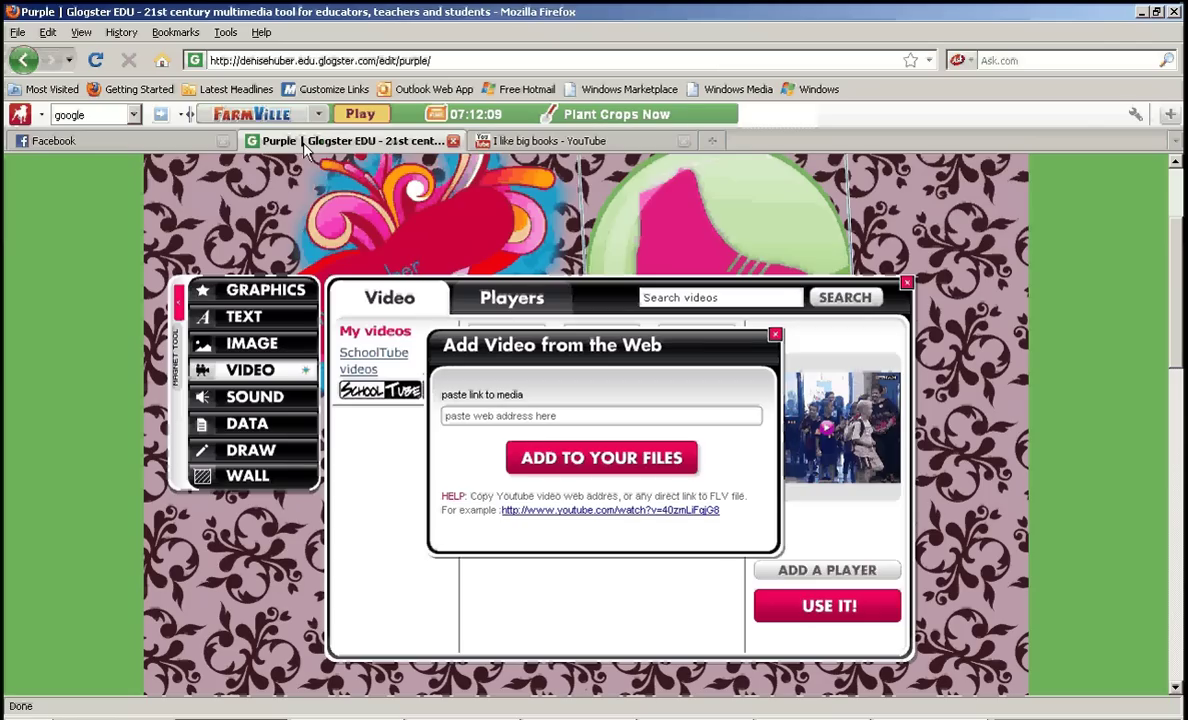
{"action": "left_click", "coordinate": [518, 416]}
{"action": "right_click", "coordinate": [518, 416]}
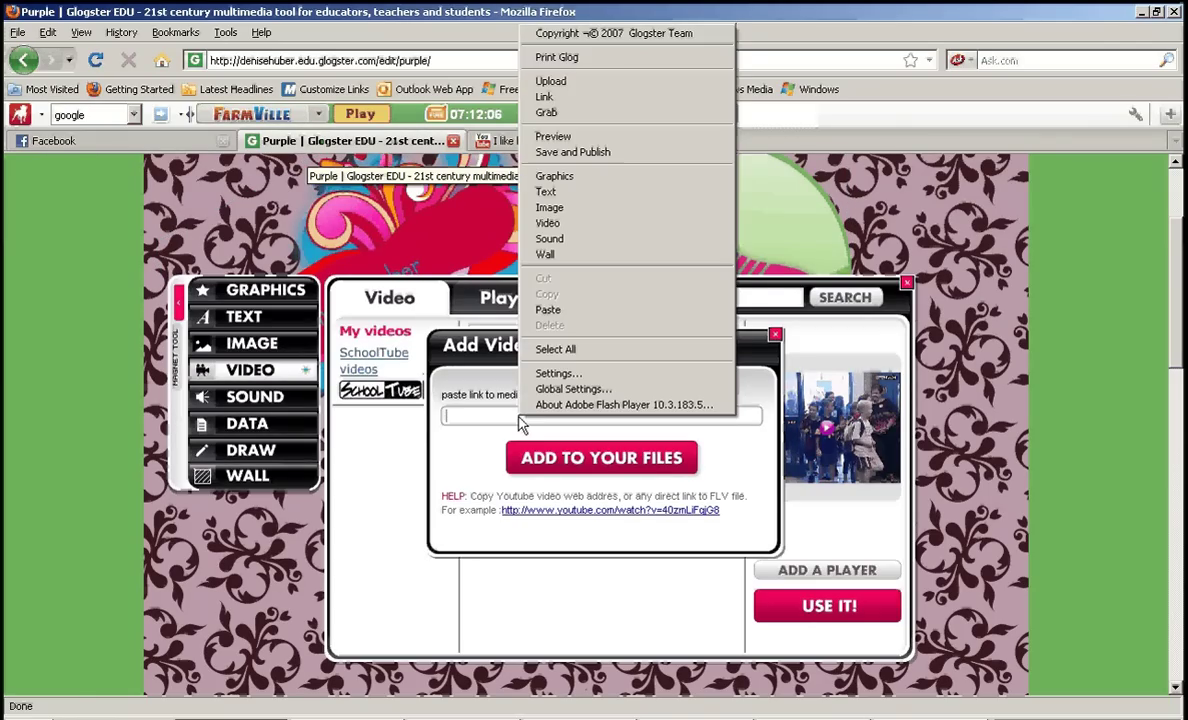
{"action": "left_click", "coordinate": [525, 311]}
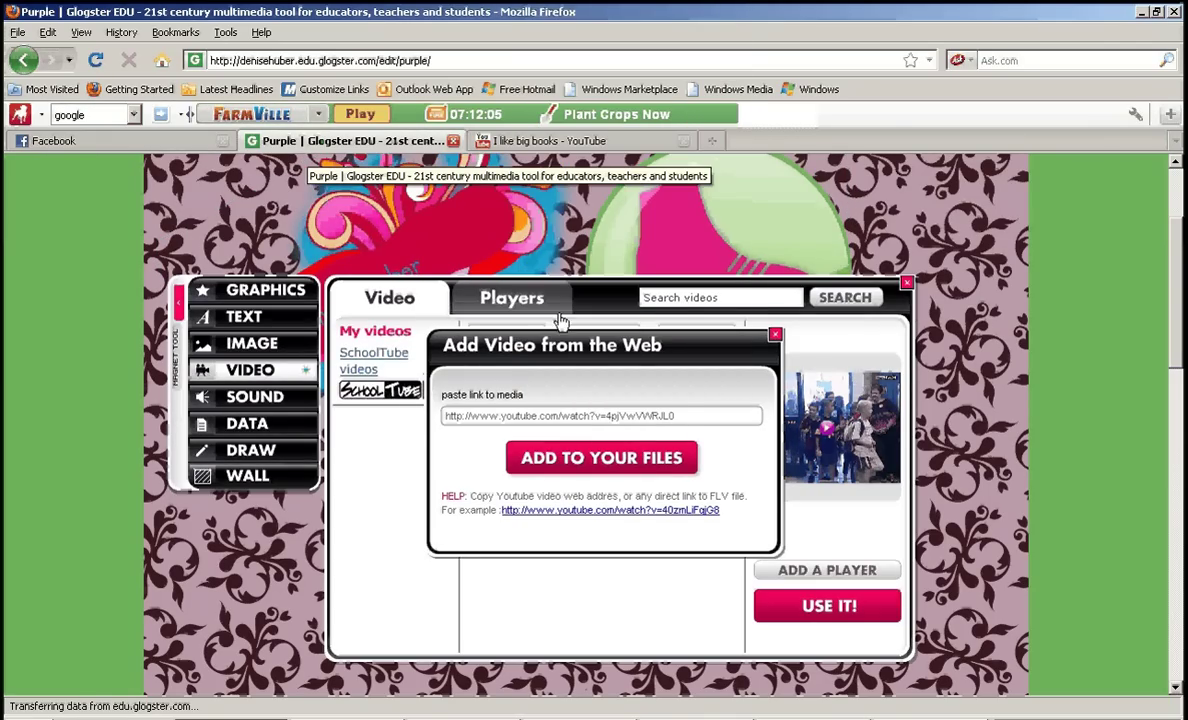
{"action": "left_click", "coordinate": [607, 460]}
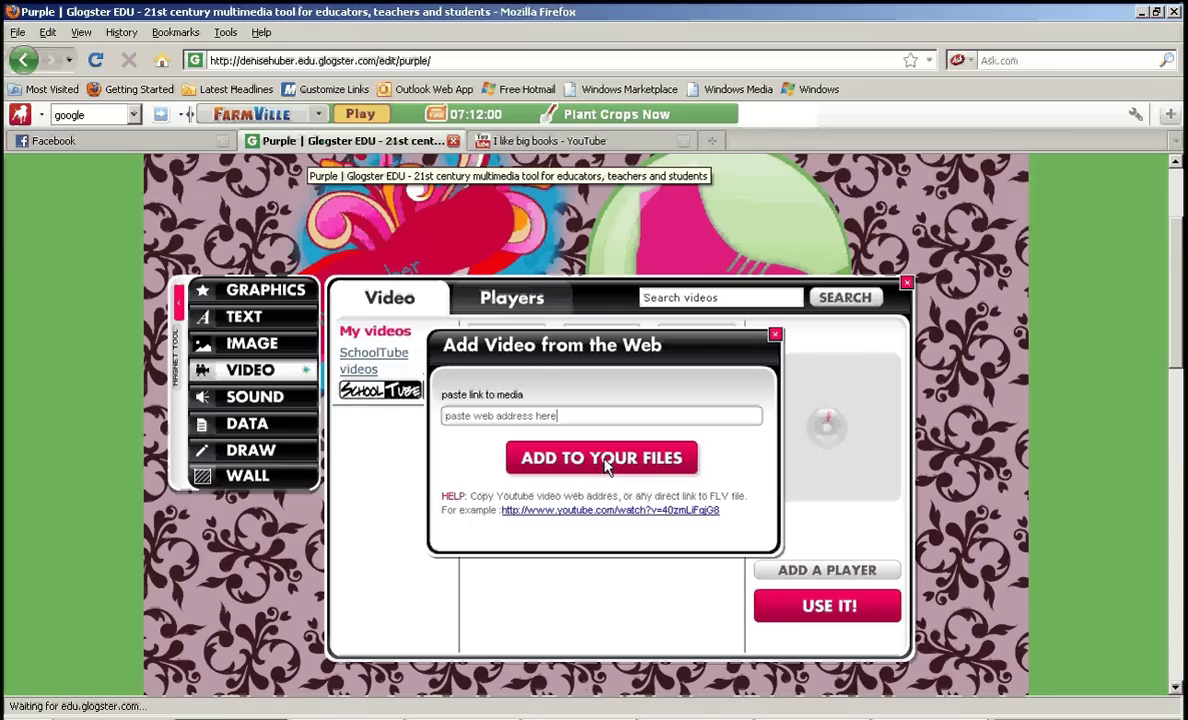
{"action": "left_click", "coordinate": [776, 335]}
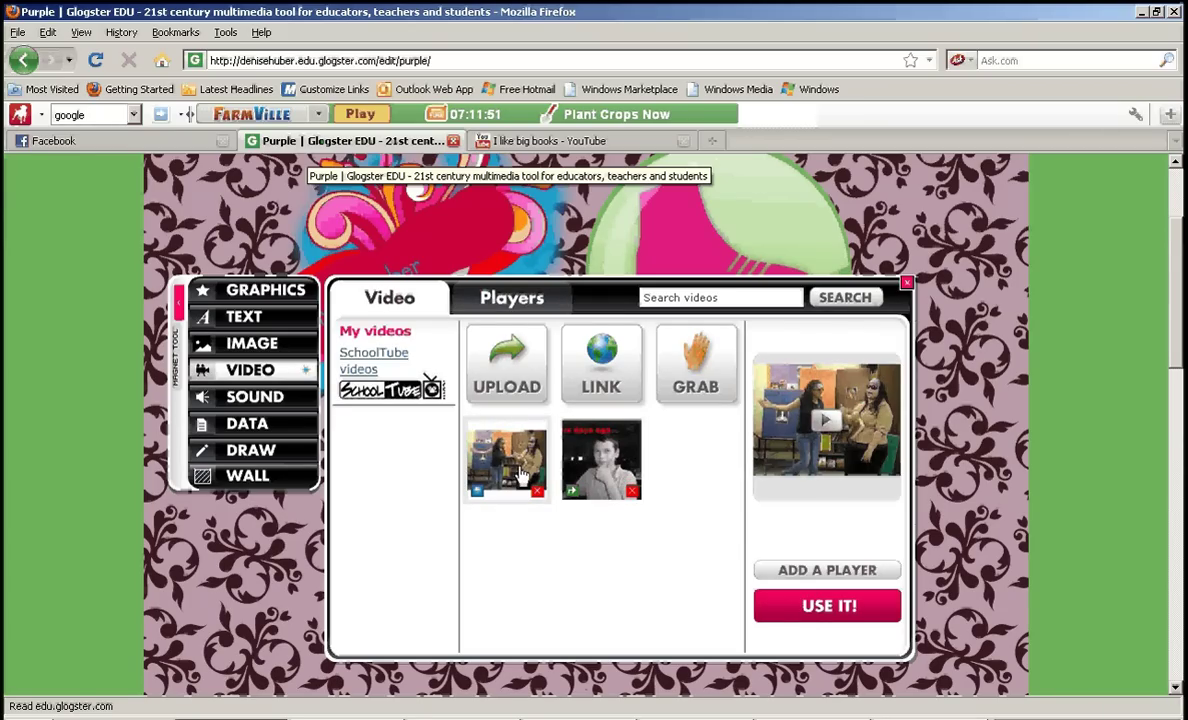
{"action": "left_click", "coordinate": [612, 478]}
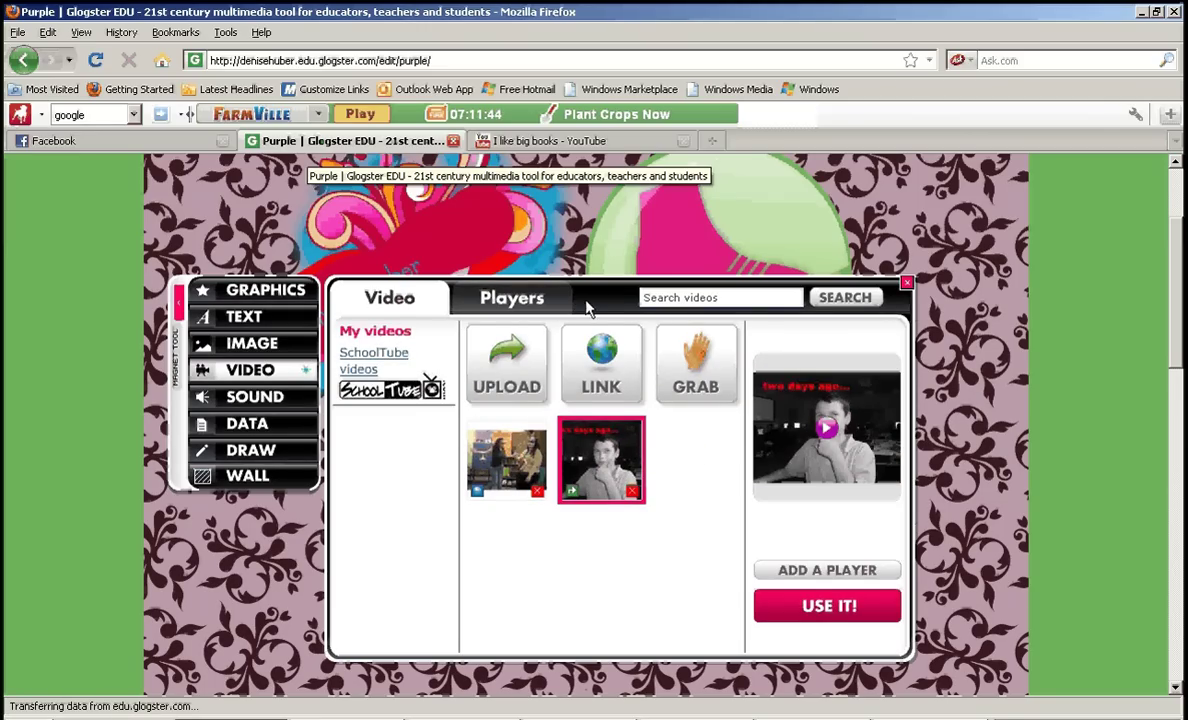
- Browse the Hippie and Cute player galleries and apply the red-swirl smiling-apple player frame
{"action": "left_click", "coordinate": [524, 302]}
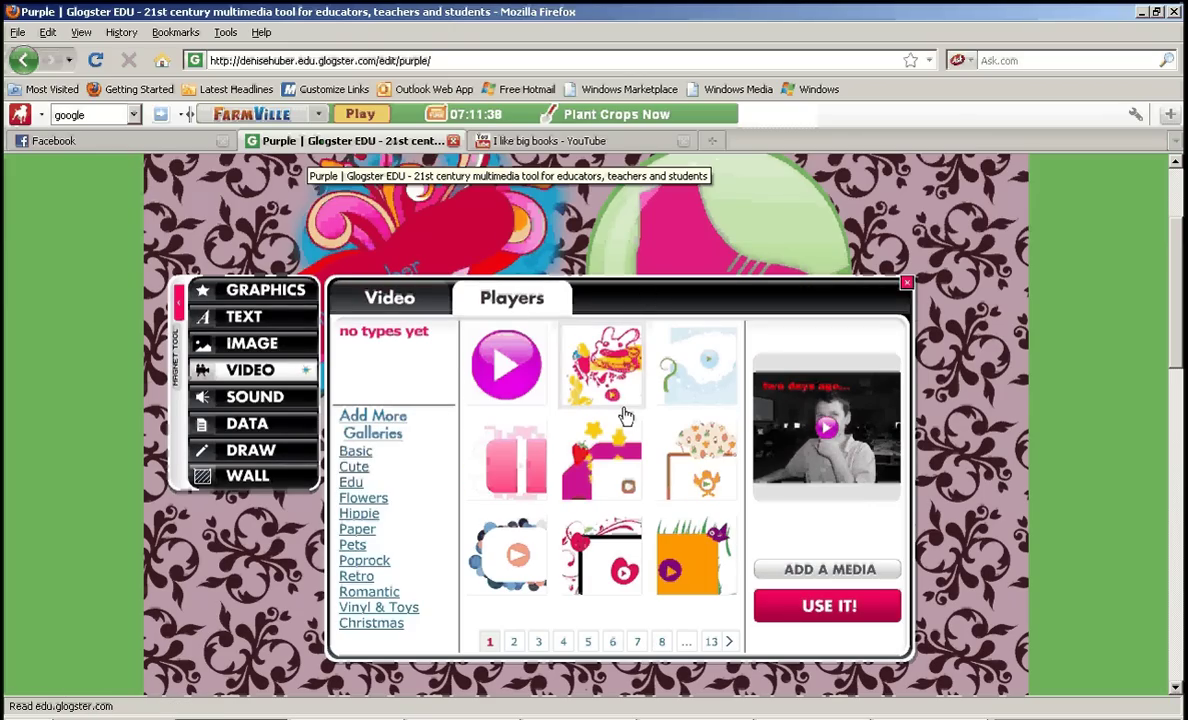
{"action": "left_click_drag", "start_coordinate": [1177, 328], "coordinate": [1180, 362]}
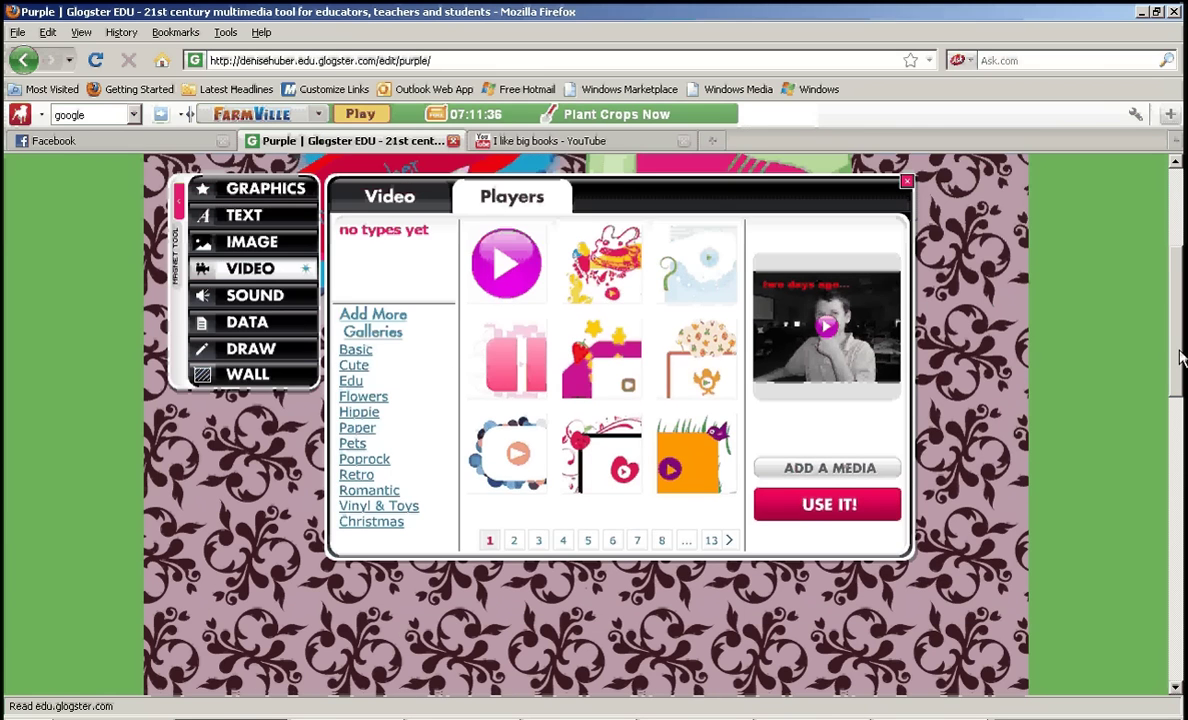
{"action": "left_click", "coordinate": [366, 407]}
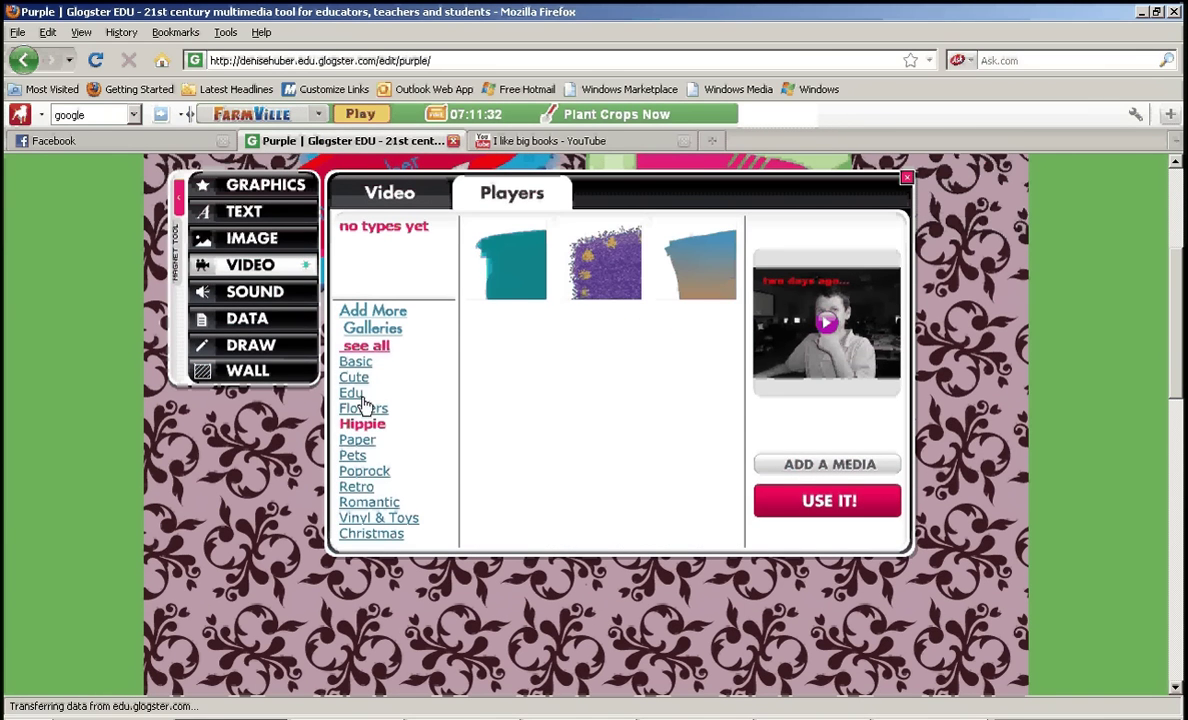
{"action": "left_click", "coordinate": [357, 381]}
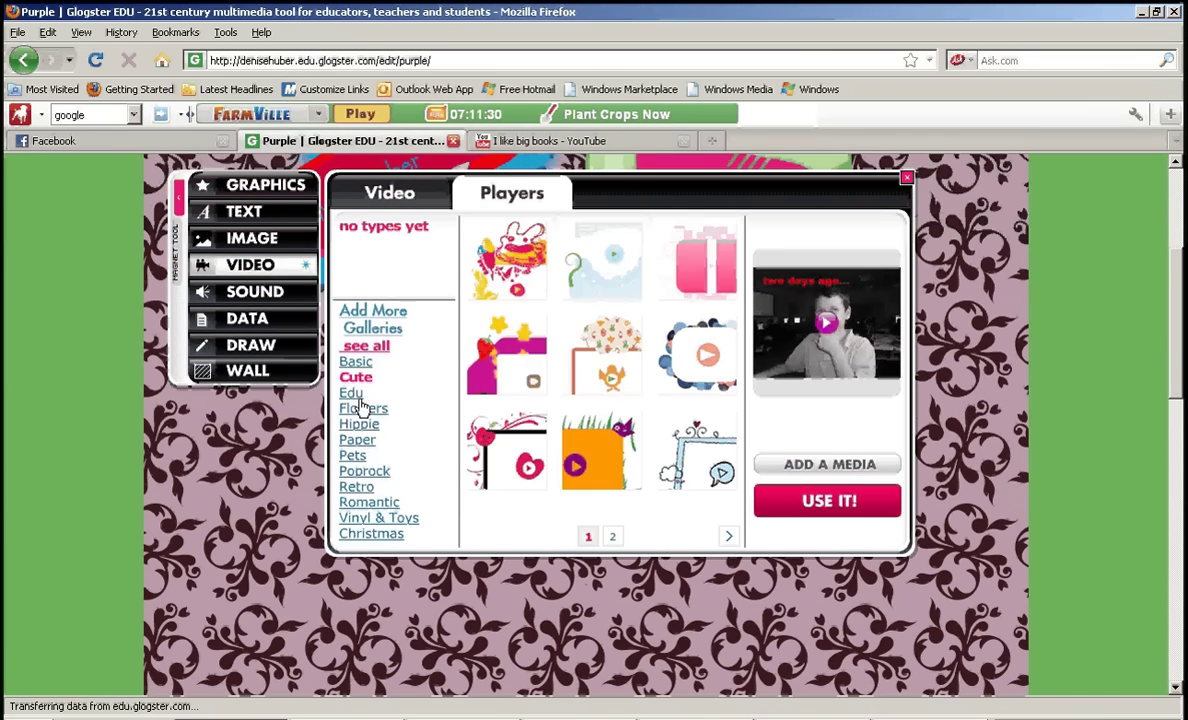
{"action": "left_click", "coordinate": [641, 464]}
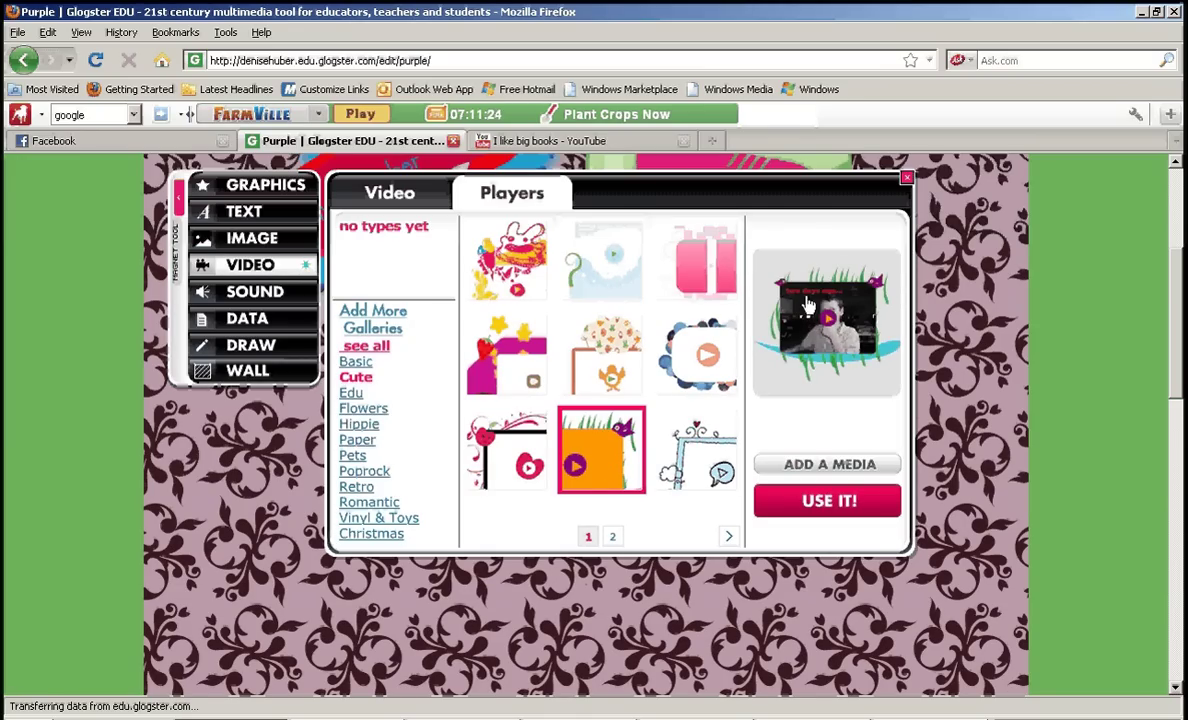
{"action": "left_click", "coordinate": [698, 355]}
{"action": "left_click", "coordinate": [612, 374]}
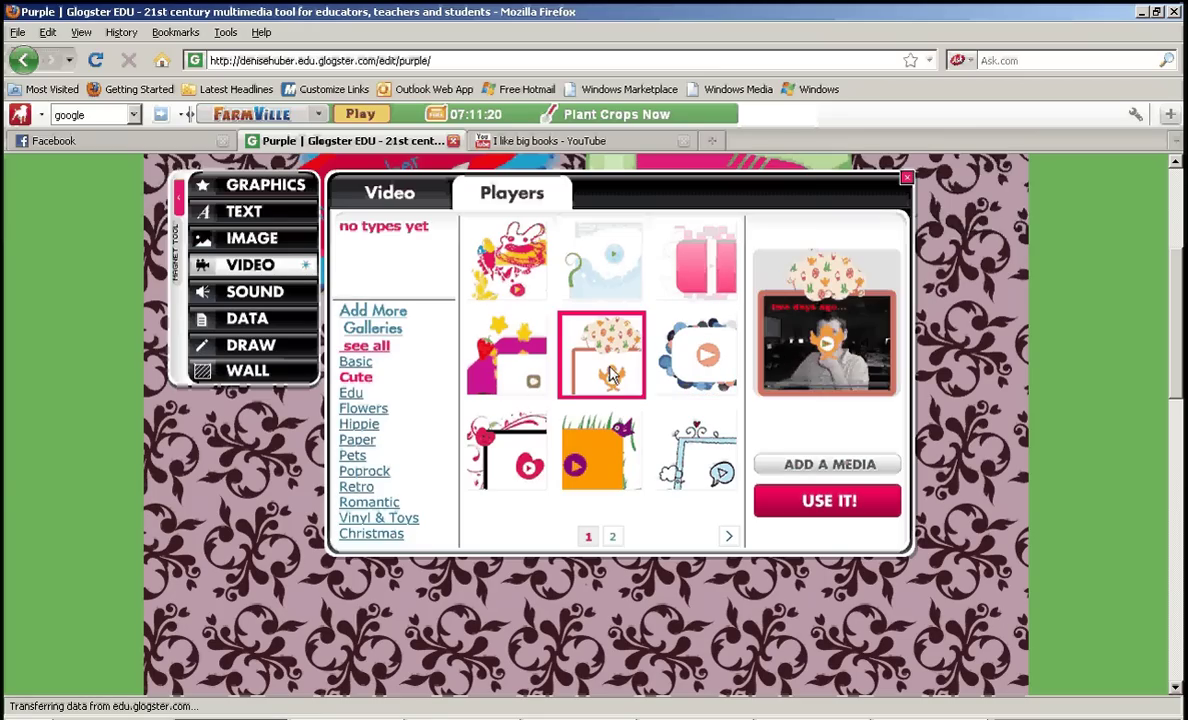
{"action": "left_click", "coordinate": [538, 365]}
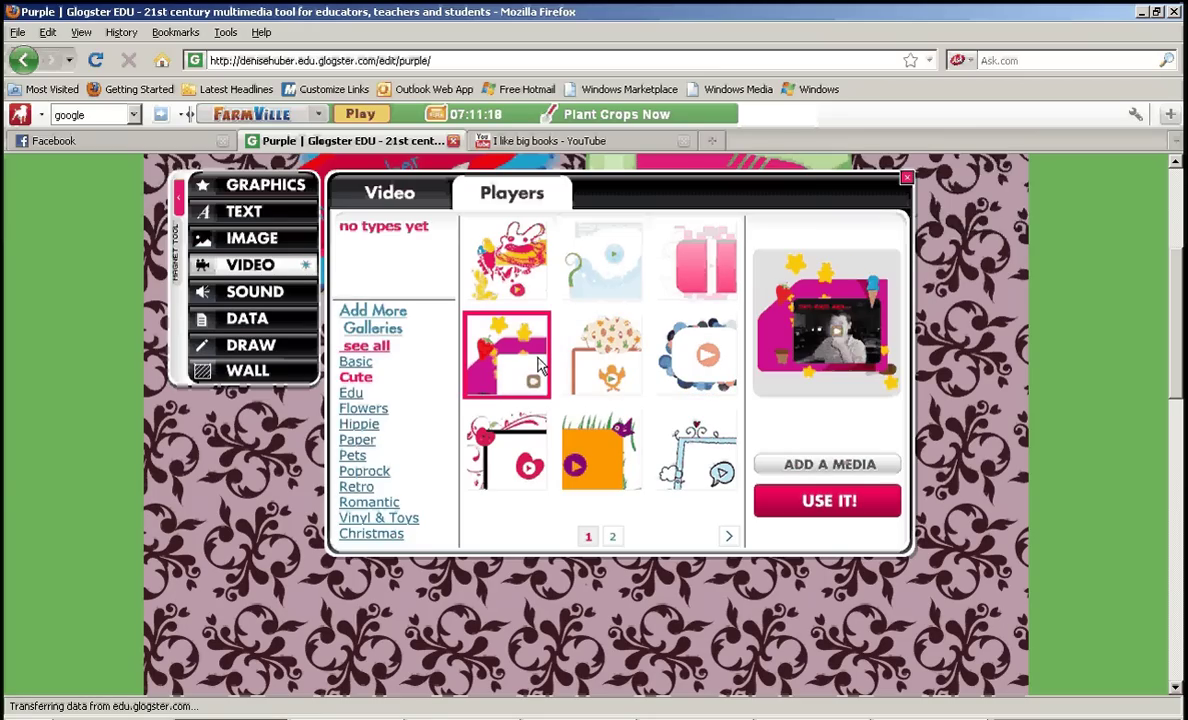
{"action": "left_click", "coordinate": [522, 440]}
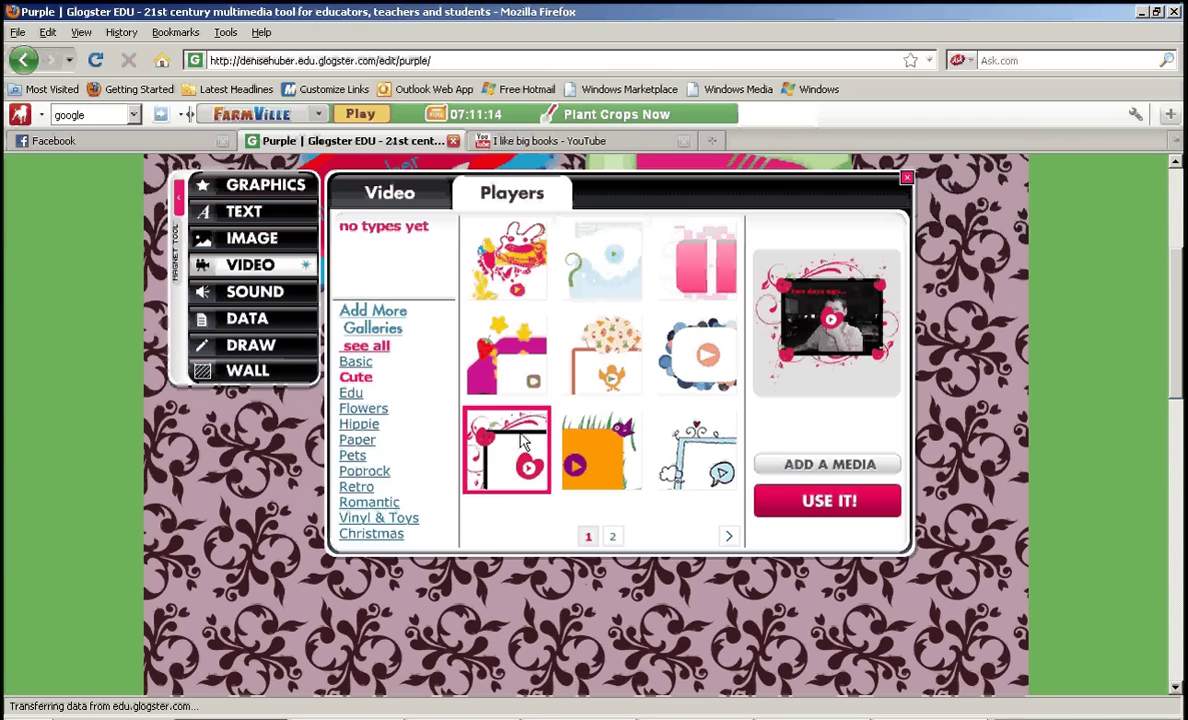
{"action": "left_click", "coordinate": [806, 508]}
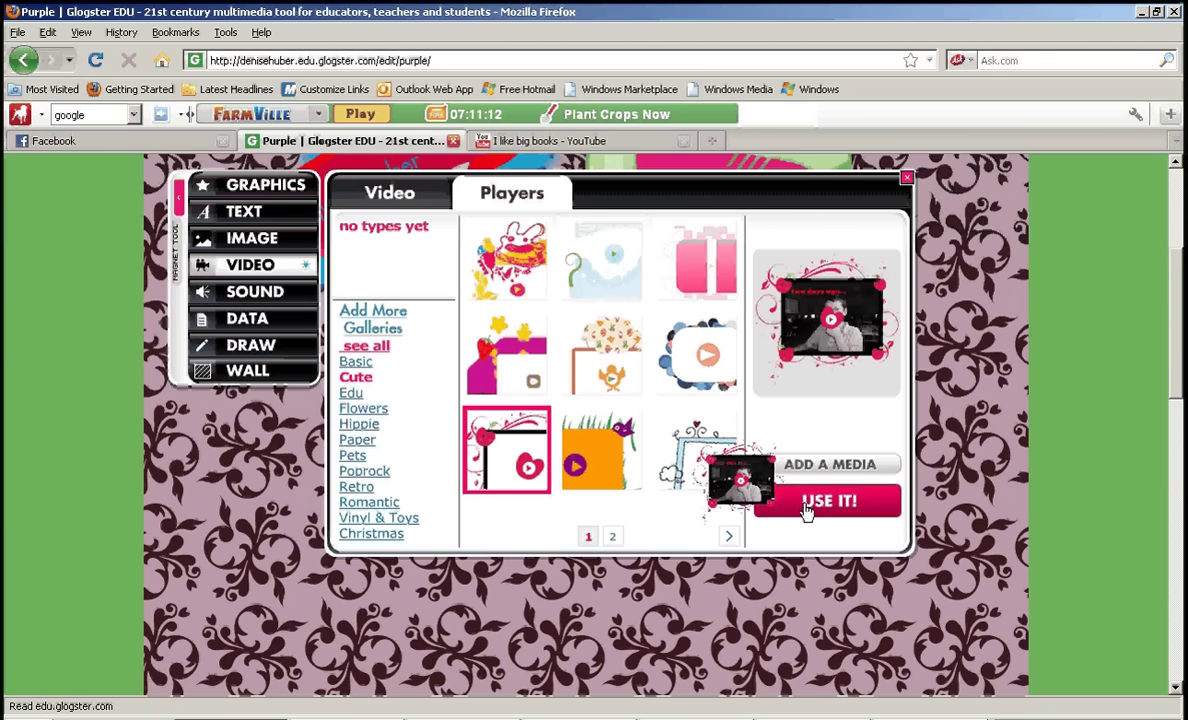
- Shrink the apple-framed player and place it below the roller-skate badge near the centre
{"action": "left_click", "coordinate": [907, 178]}
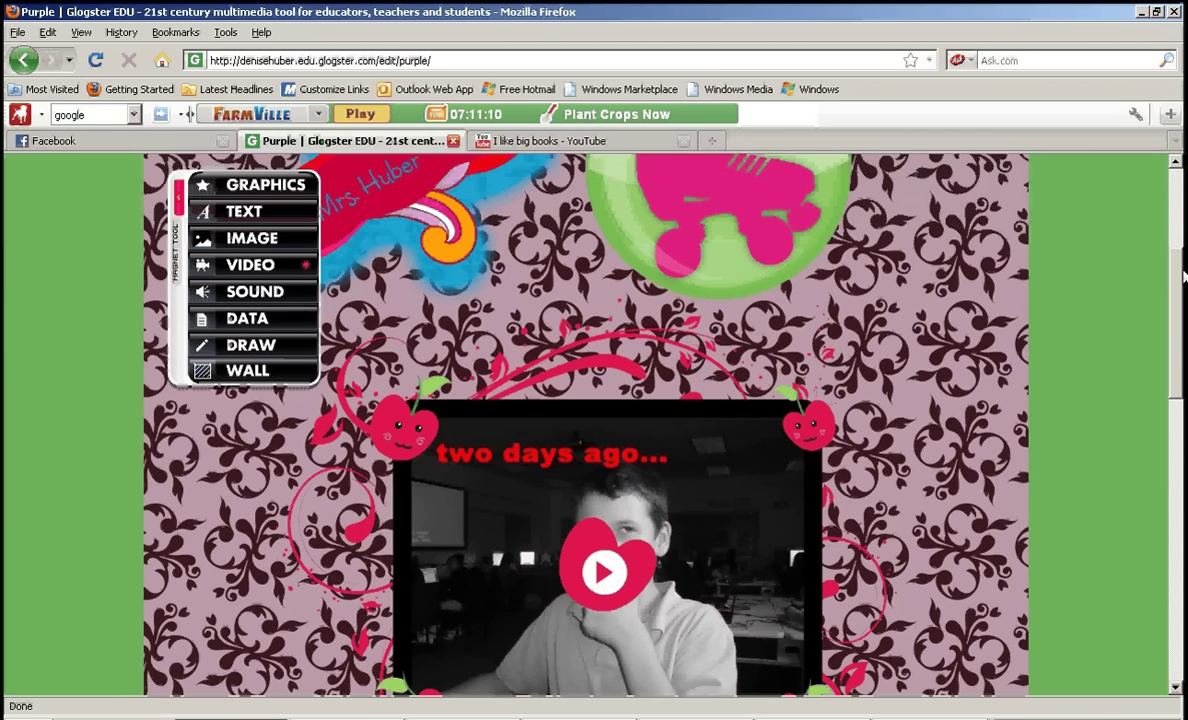
{"action": "left_click_drag", "start_coordinate": [1176, 297], "coordinate": [1180, 320]}
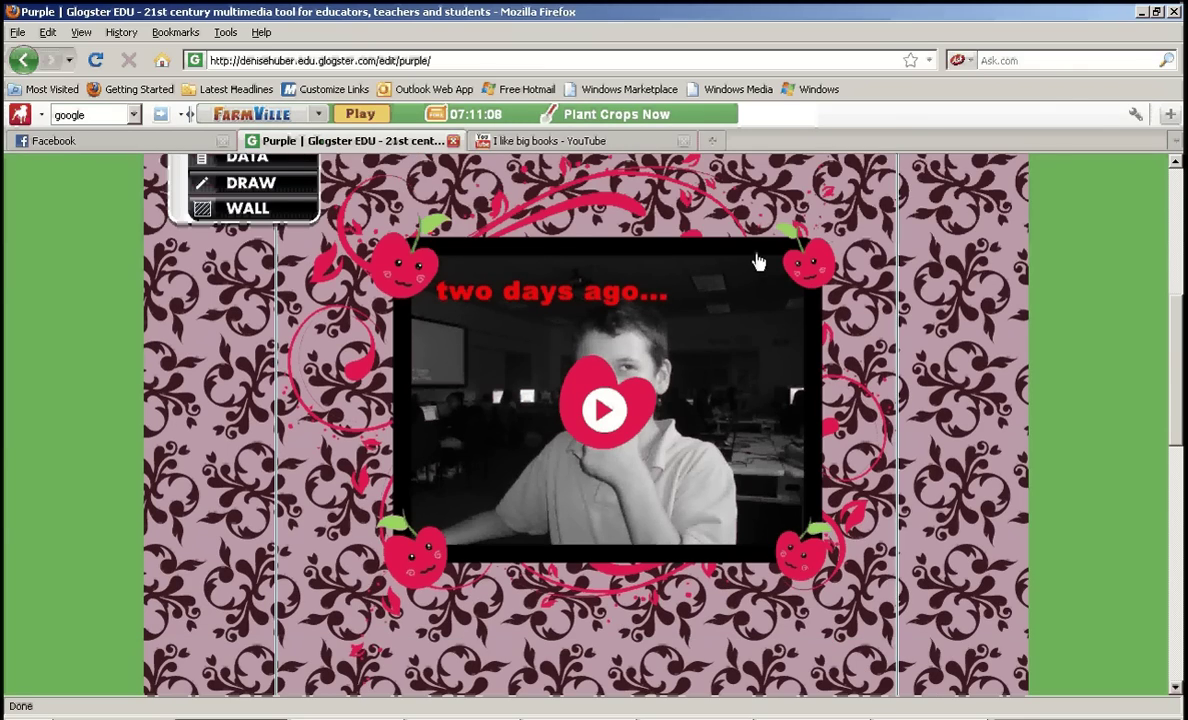
{"action": "left_click", "coordinate": [760, 345]}
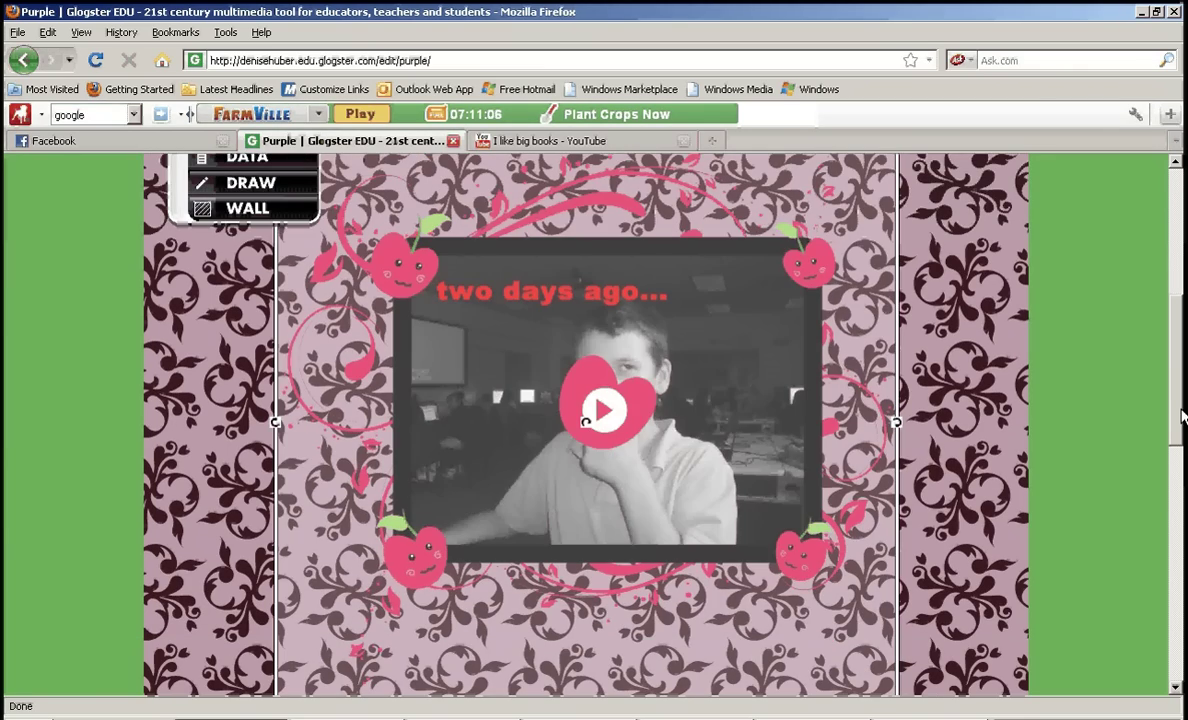
{"action": "left_click_drag", "start_coordinate": [1180, 412], "coordinate": [953, 343]}
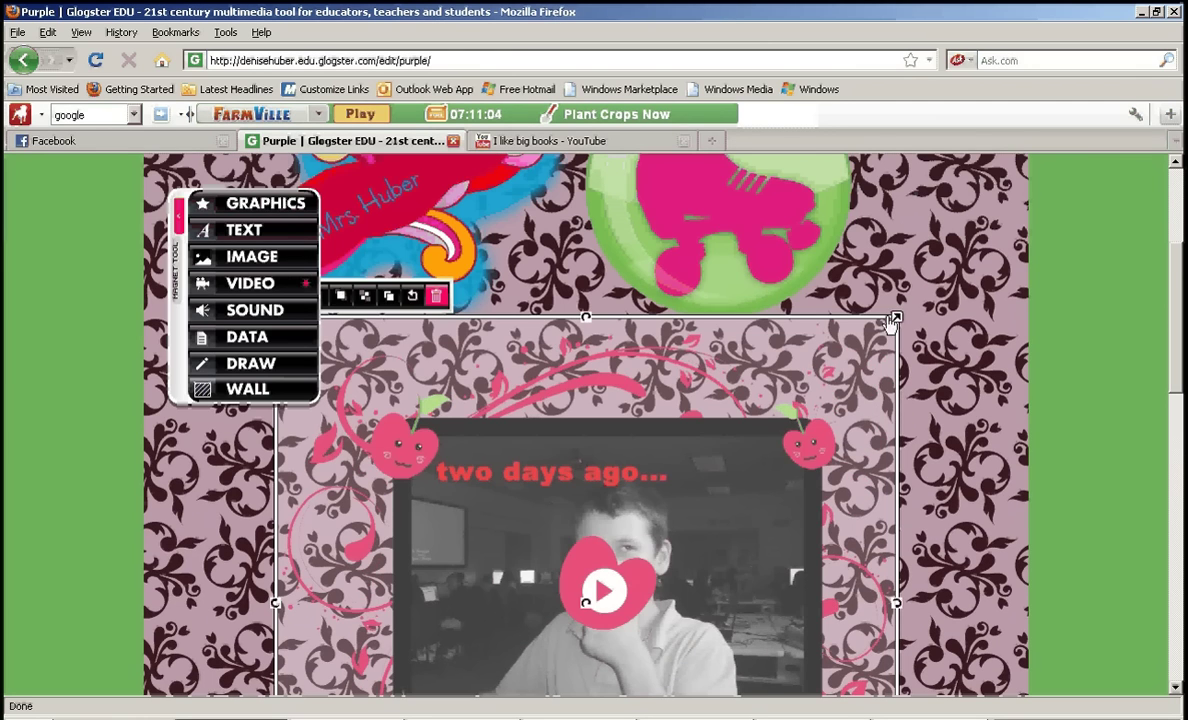
{"action": "left_click_drag", "start_coordinate": [896, 317], "coordinate": [682, 337]}
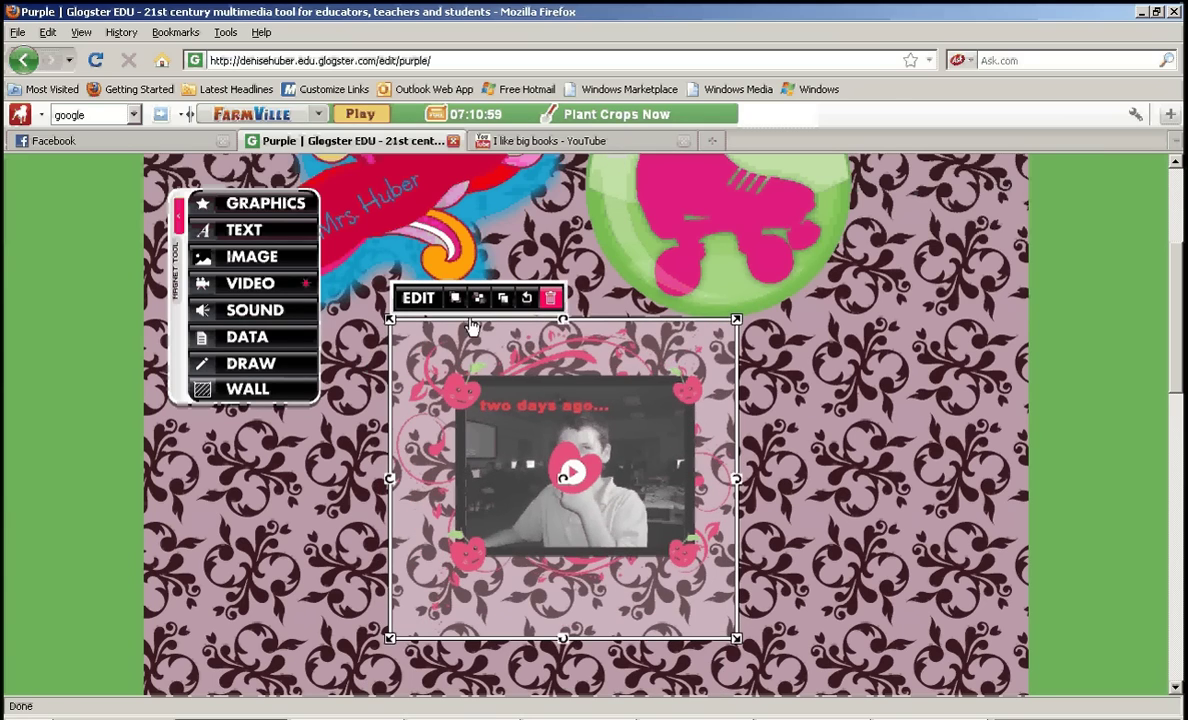
- Recolour the video player's frame pink
{"action": "left_click", "coordinate": [418, 298]}
{"action": "left_click", "coordinate": [452, 300]}
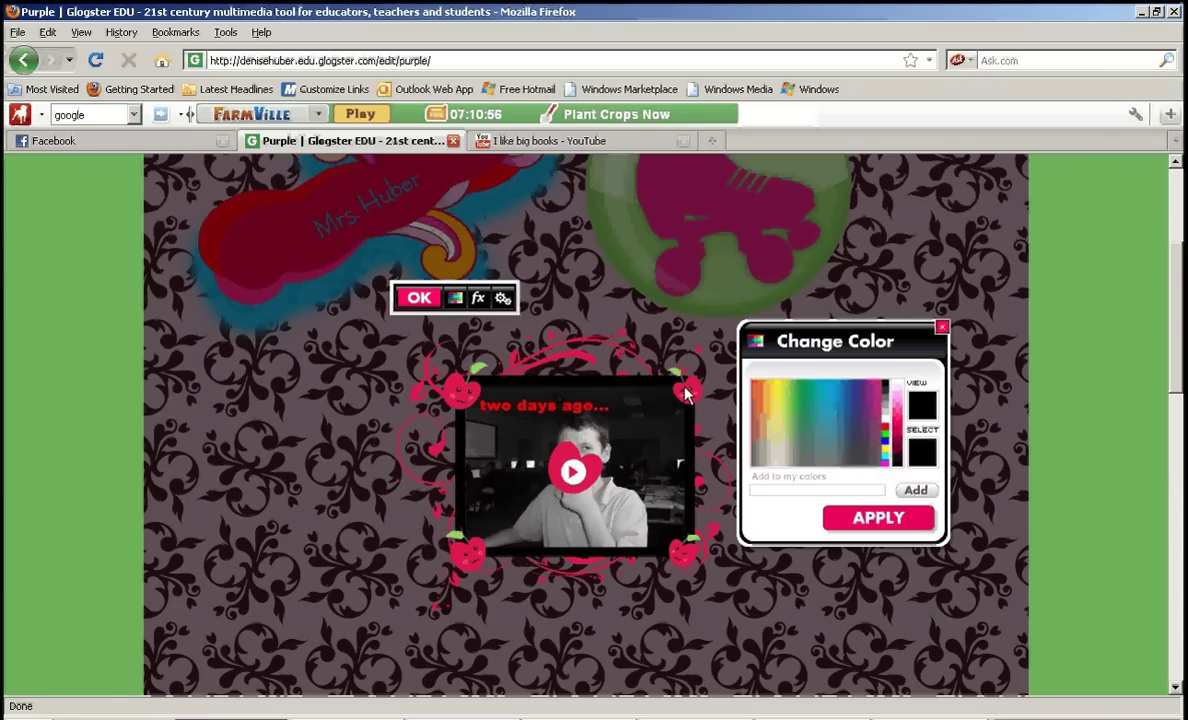
{"action": "left_click", "coordinate": [841, 393]}
{"action": "left_click", "coordinate": [866, 396]}
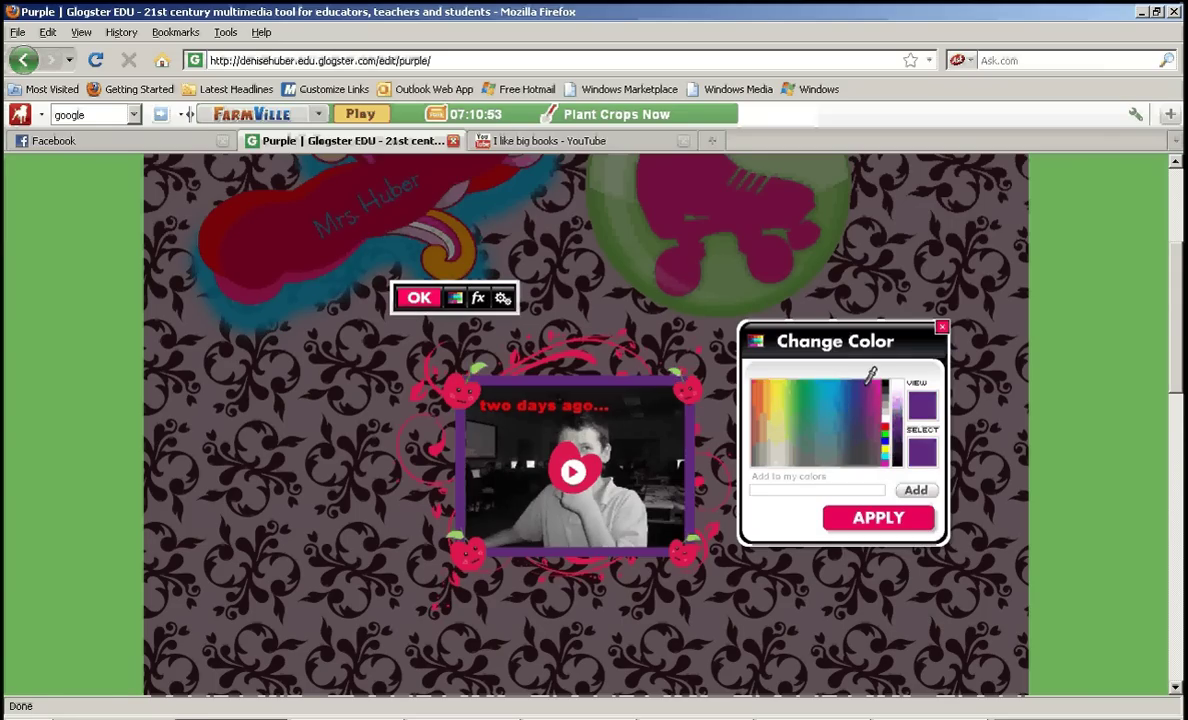
{"action": "left_click", "coordinate": [878, 397]}
{"action": "left_click", "coordinate": [868, 518]}
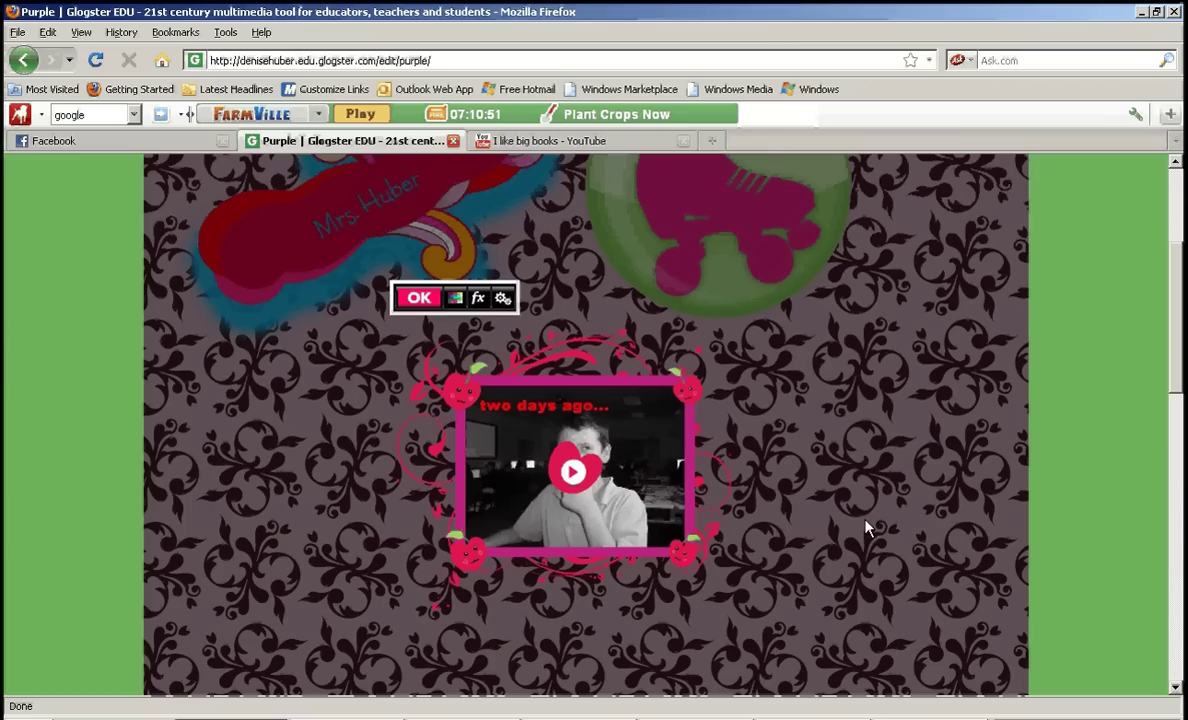
- Give the player a blue drop shadow at angle 102
{"action": "left_click", "coordinate": [476, 299]}
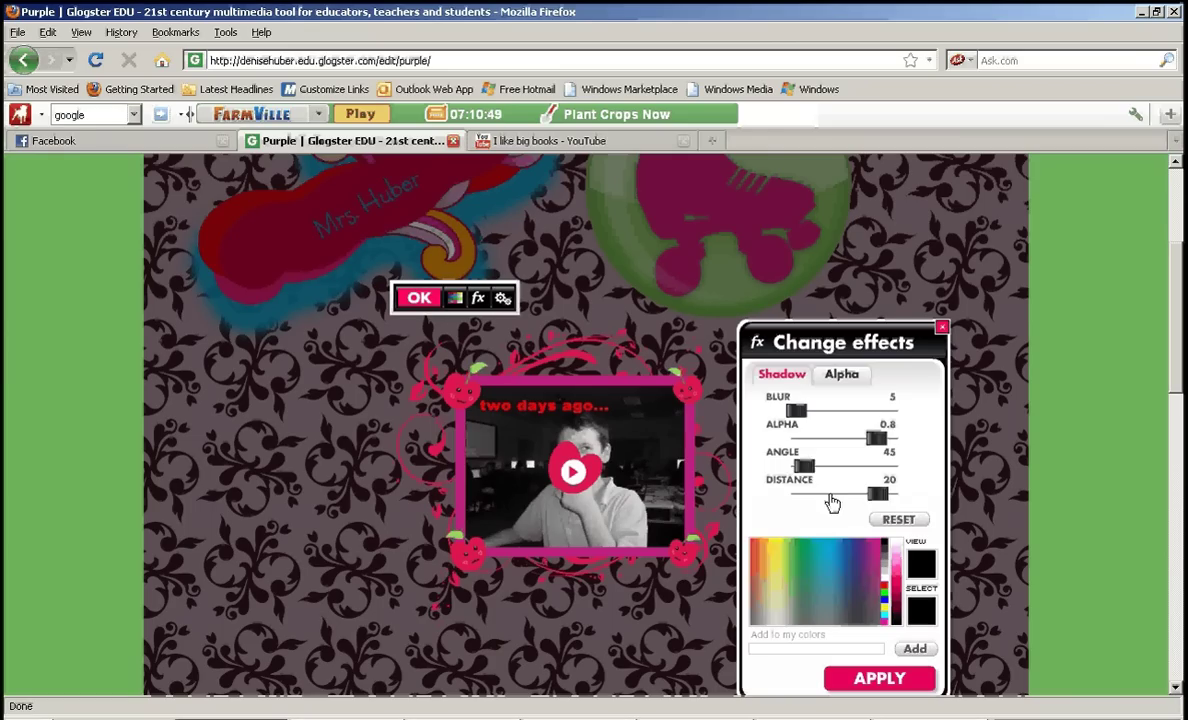
{"action": "left_click_drag", "start_coordinate": [806, 469], "coordinate": [821, 467]}
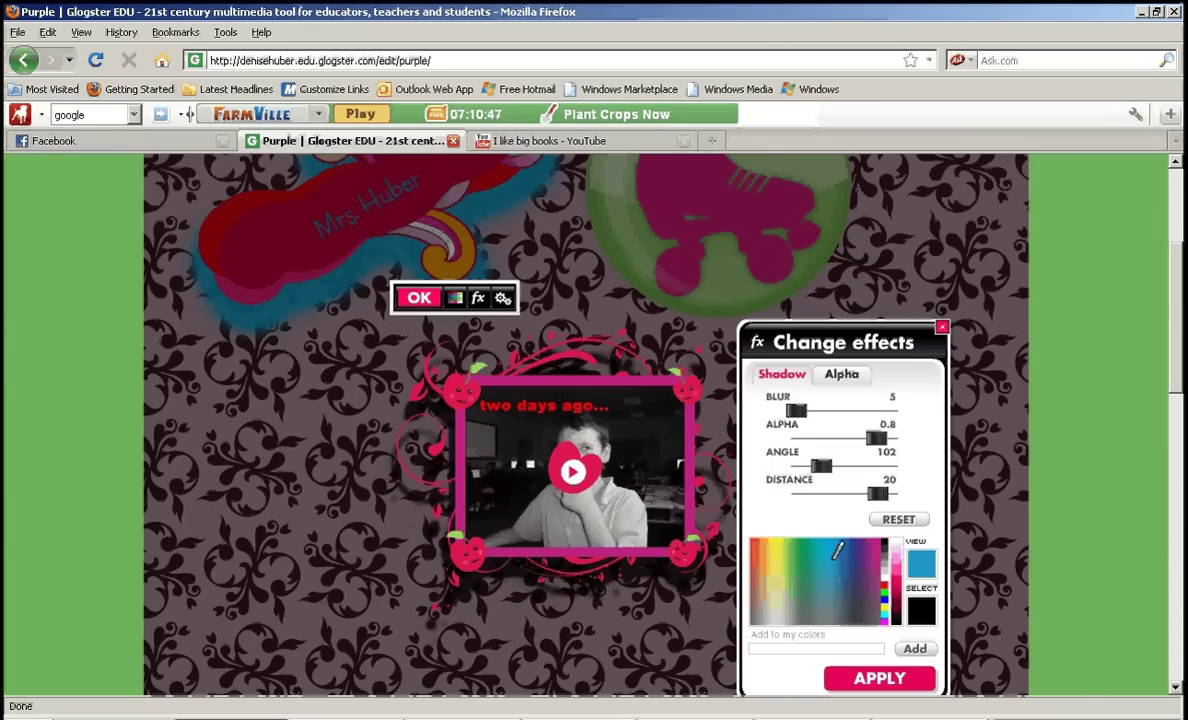
{"action": "left_click", "coordinate": [847, 551]}
{"action": "left_click", "coordinate": [850, 678]}
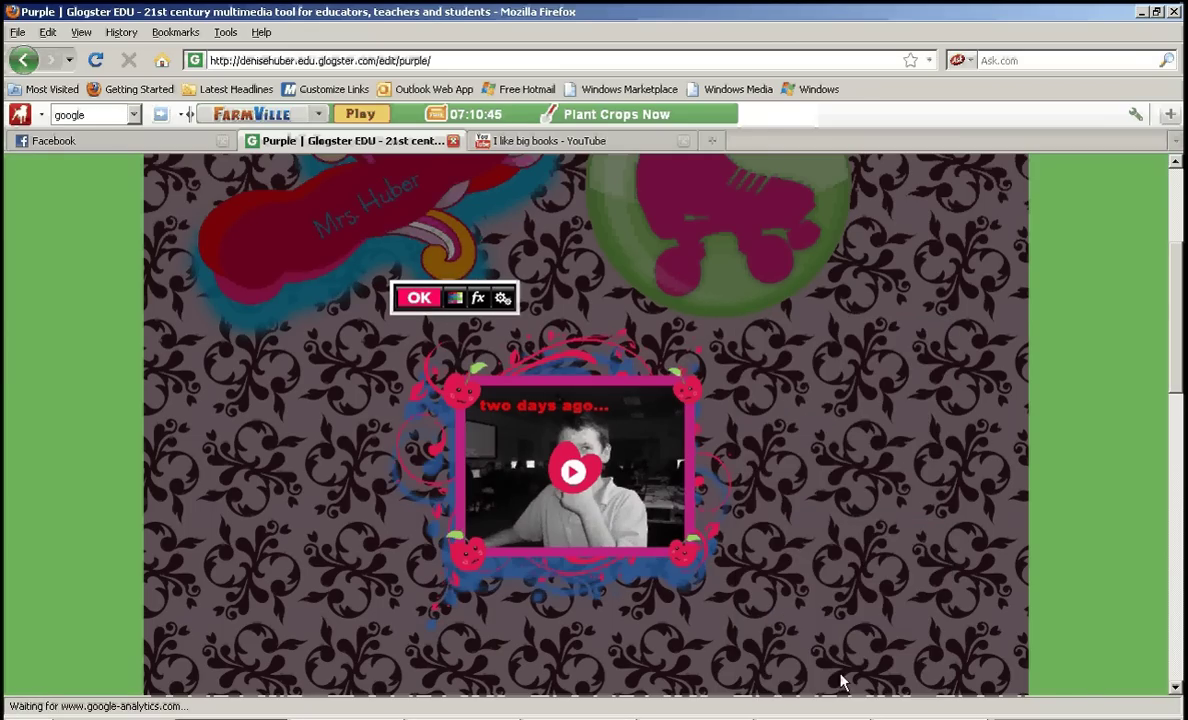
- Turn on Autoplay with slightly lowered volume, then leave edit mode
{"action": "left_click", "coordinate": [503, 300]}
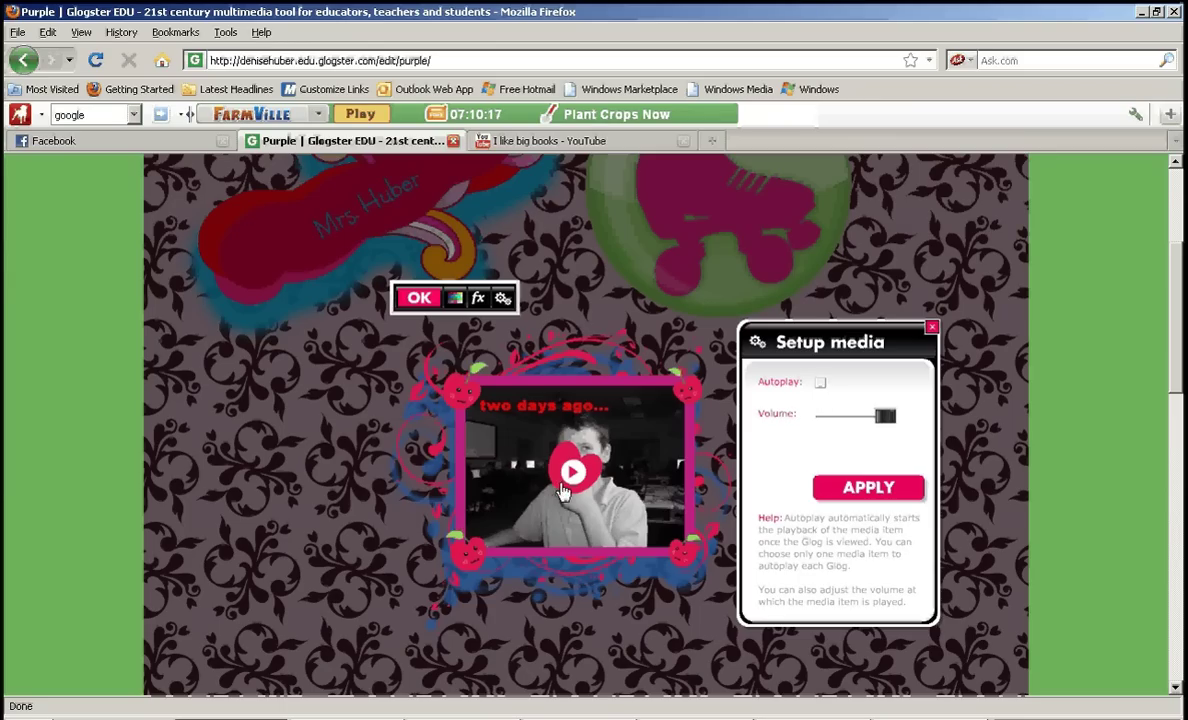
{"action": "left_click", "coordinate": [820, 382]}
{"action": "left_click_drag", "start_coordinate": [884, 416], "coordinate": [853, 417]}
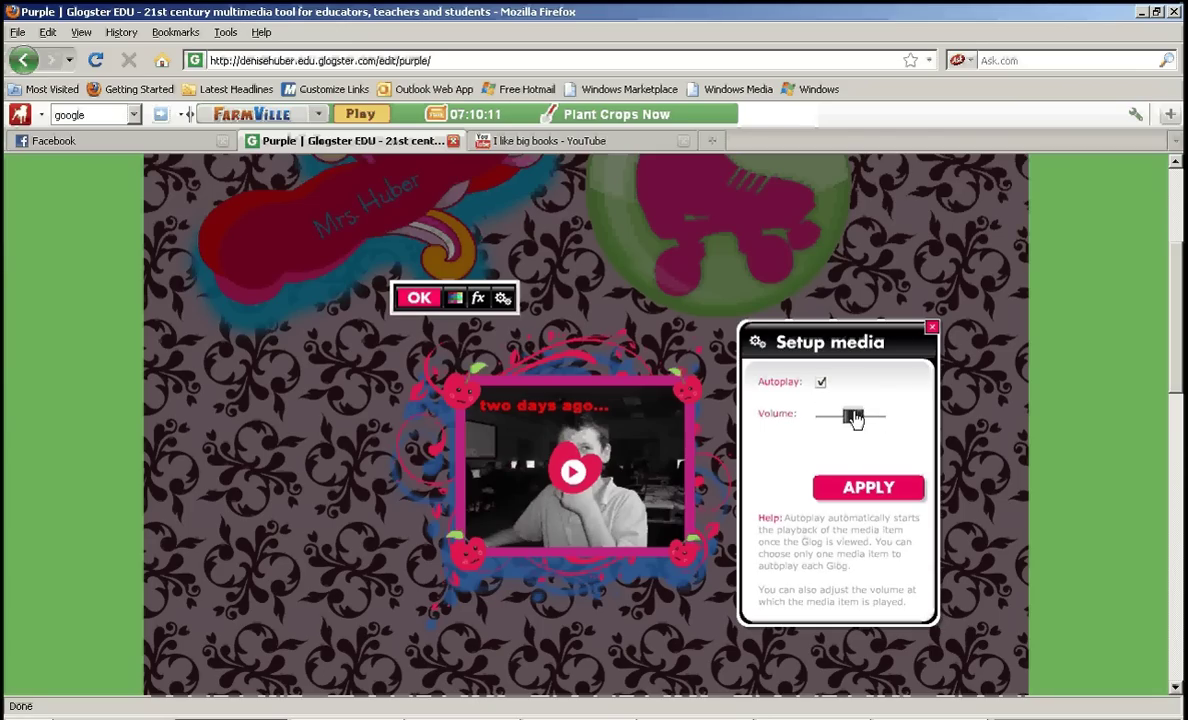
{"action": "left_click", "coordinate": [868, 488]}
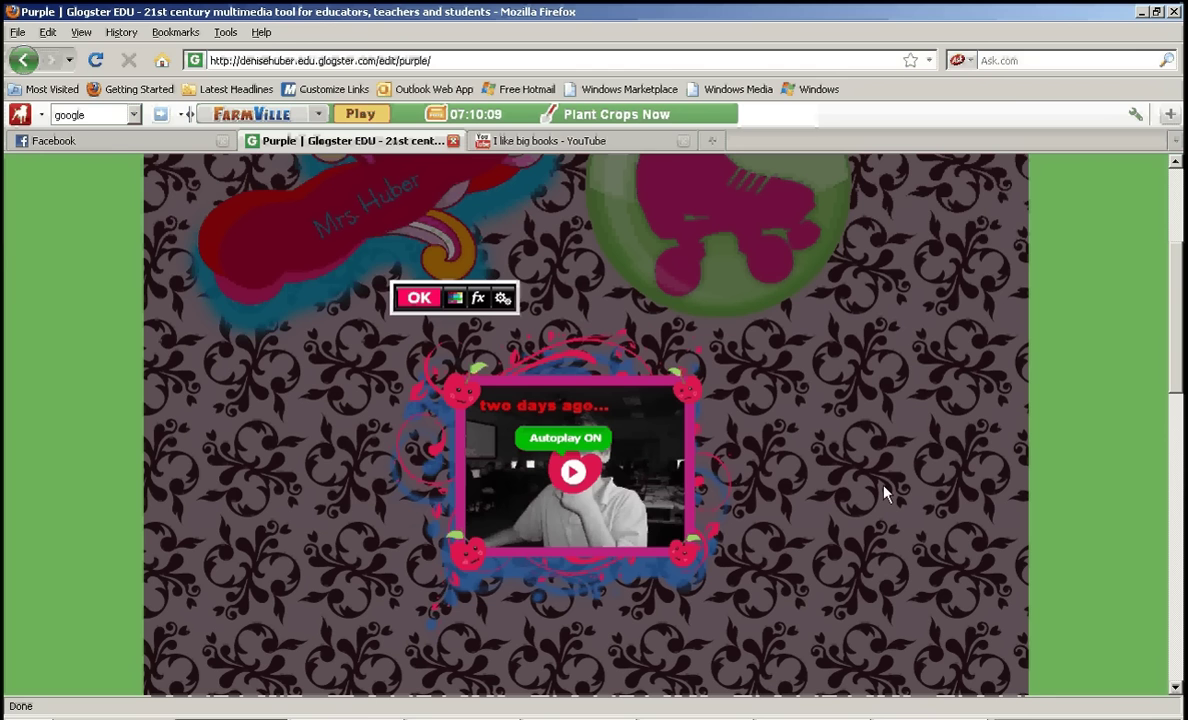
{"action": "left_click", "coordinate": [883, 492]}
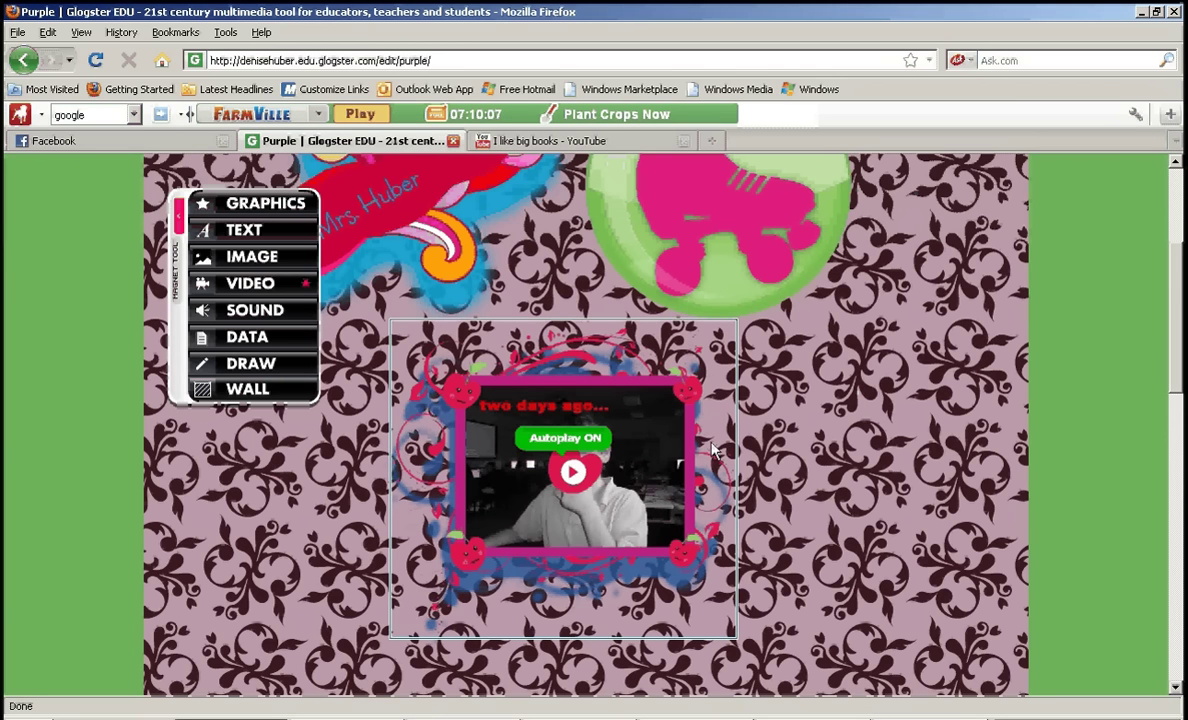